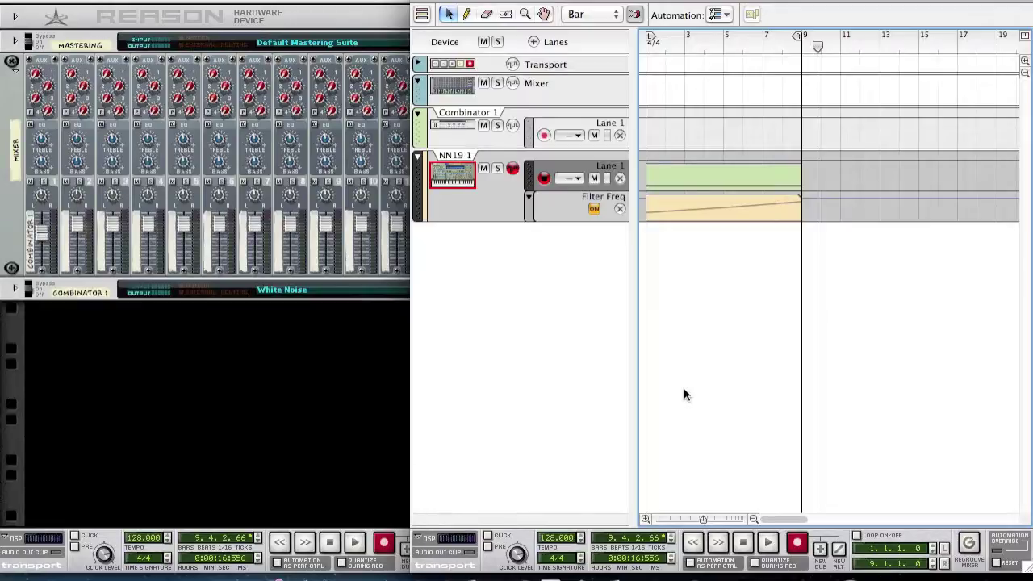
Create an NN19 Digital Sampler inside the empty White Noise Tutorial Combinator of the new song
{"action": "left_click", "coordinate": [425, 2]}
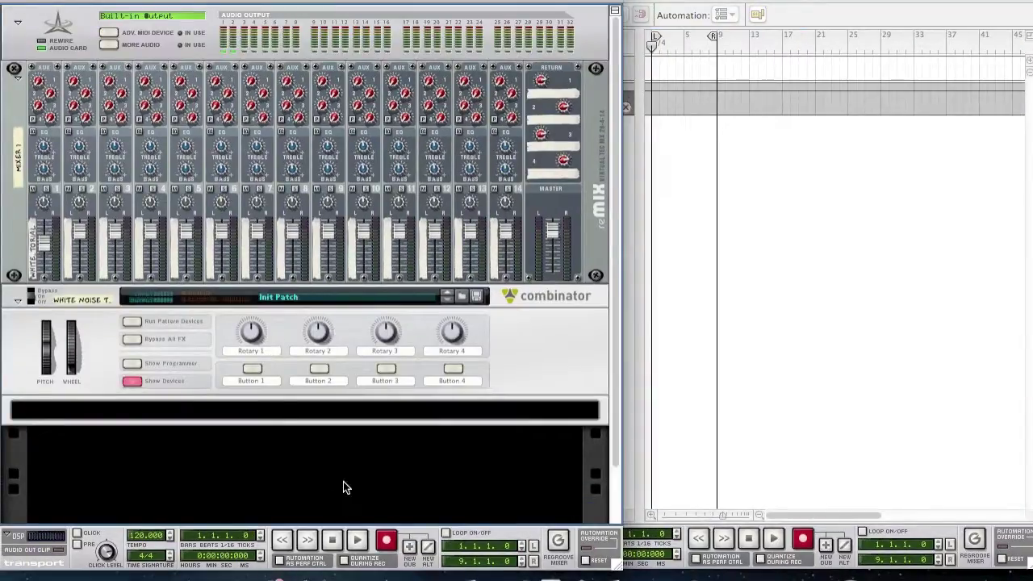
{"action": "left_click", "coordinate": [855, 444]}
{"action": "left_click", "coordinate": [350, 487]}
{"action": "scroll", "coordinate": [350, 486], "scroll_direction": "down", "scroll_amount": 3}
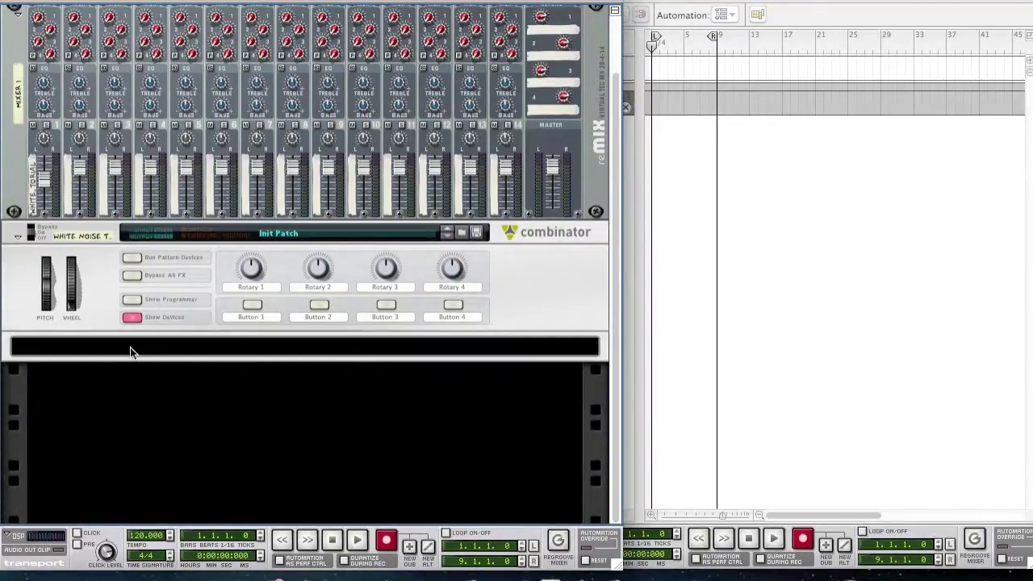
{"action": "right_click", "coordinate": [105, 345]}
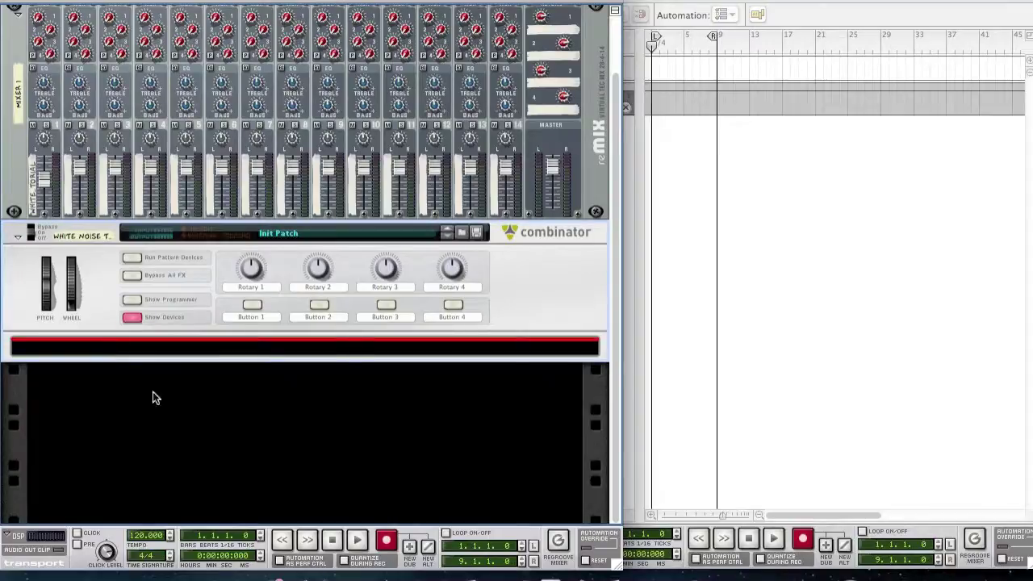
{"action": "mouse_move", "coordinate": [185, 489]}
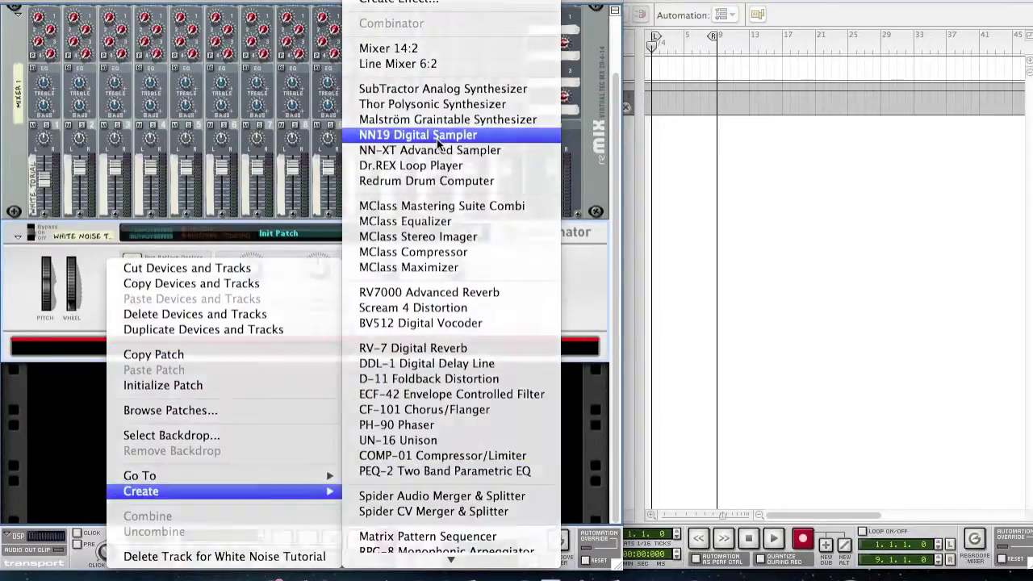
{"action": "left_click", "coordinate": [437, 139]}
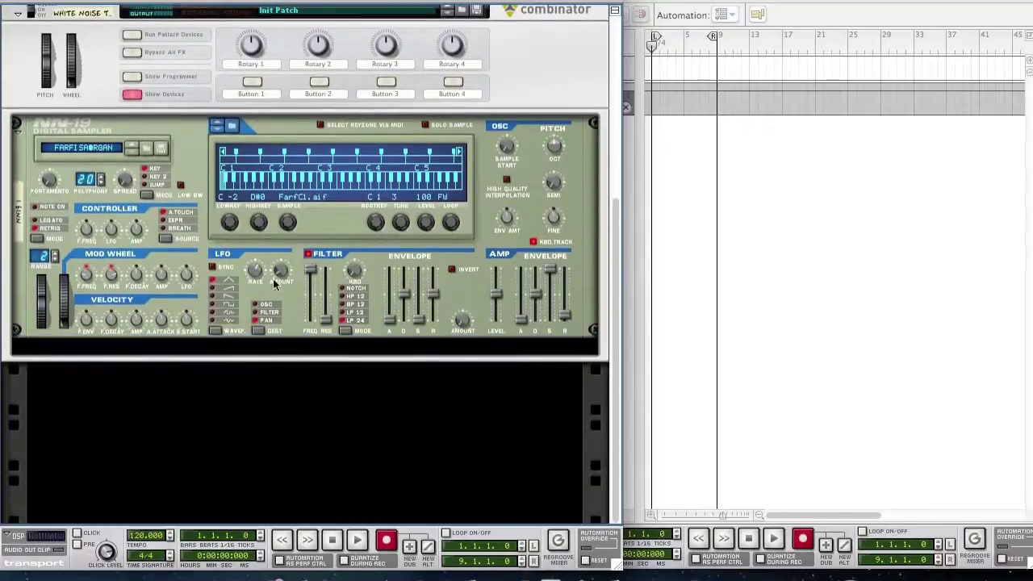
Initialize the patch of the NN19 sampler
{"action": "right_click", "coordinate": [305, 316]}
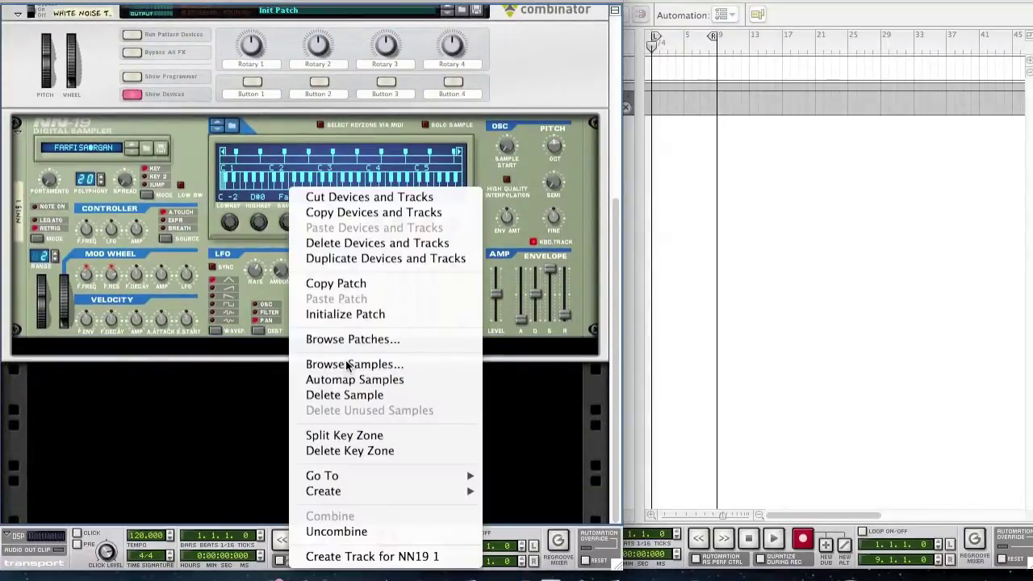
{"action": "left_click", "coordinate": [339, 314]}
{"action": "scroll", "coordinate": [277, 384], "scroll_direction": "up", "scroll_amount": 3}
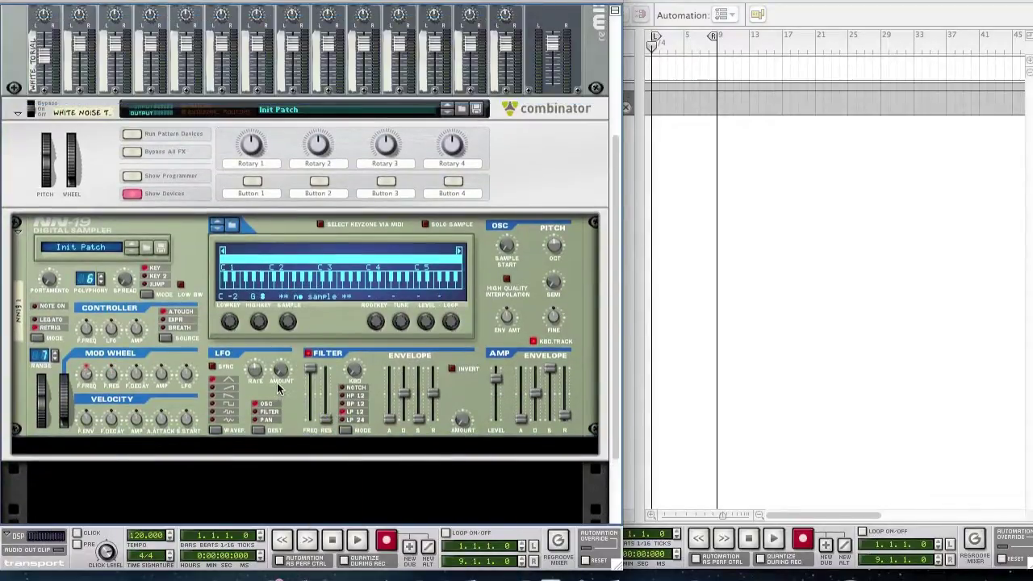
Load Raw_CS_Noise.smp into the NN19 from the Synth Raw Elements folder of the Reason Factory Sound Bank's NN19 Sampler Patches
{"action": "left_click", "coordinate": [148, 252]}
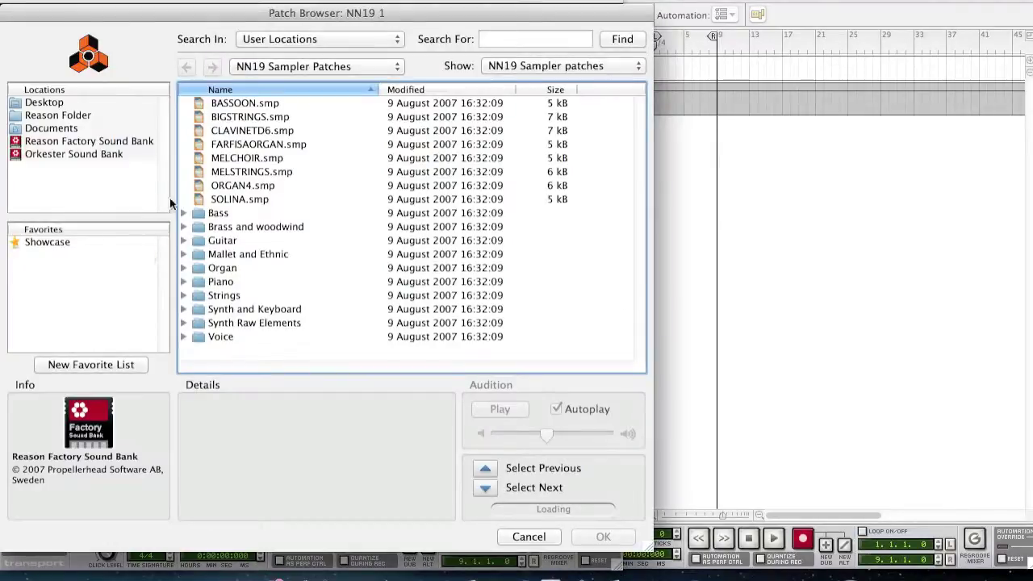
{"action": "left_click", "coordinate": [42, 142]}
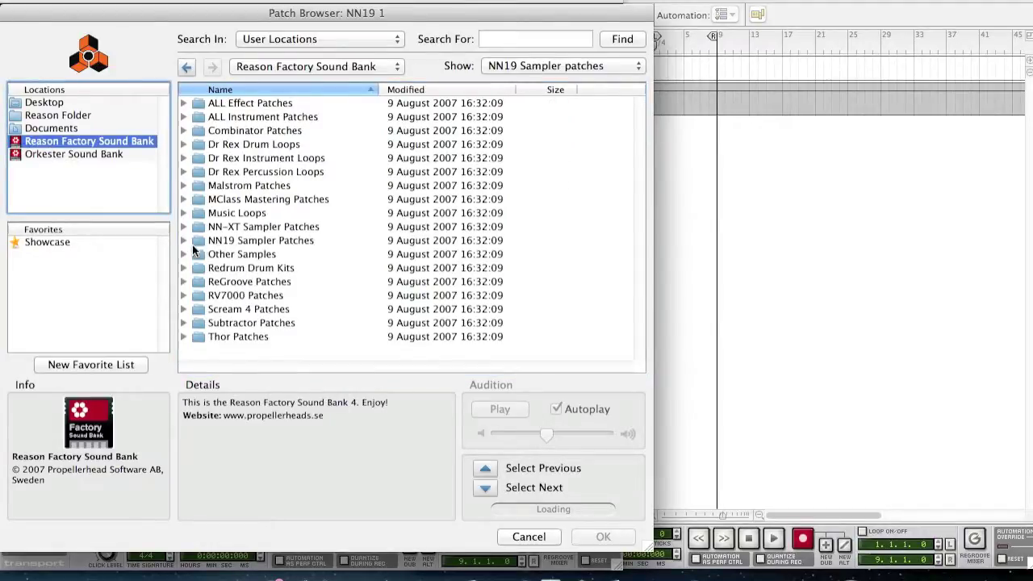
{"action": "left_click", "coordinate": [222, 240]}
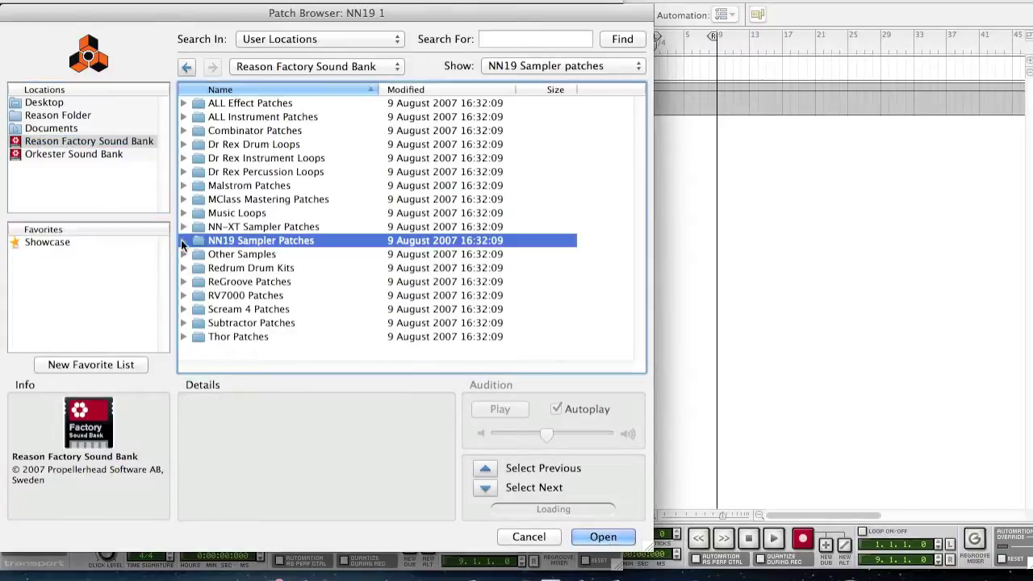
{"action": "left_click", "coordinate": [183, 241]}
{"action": "scroll", "coordinate": [263, 290], "scroll_direction": "down", "scroll_amount": 3}
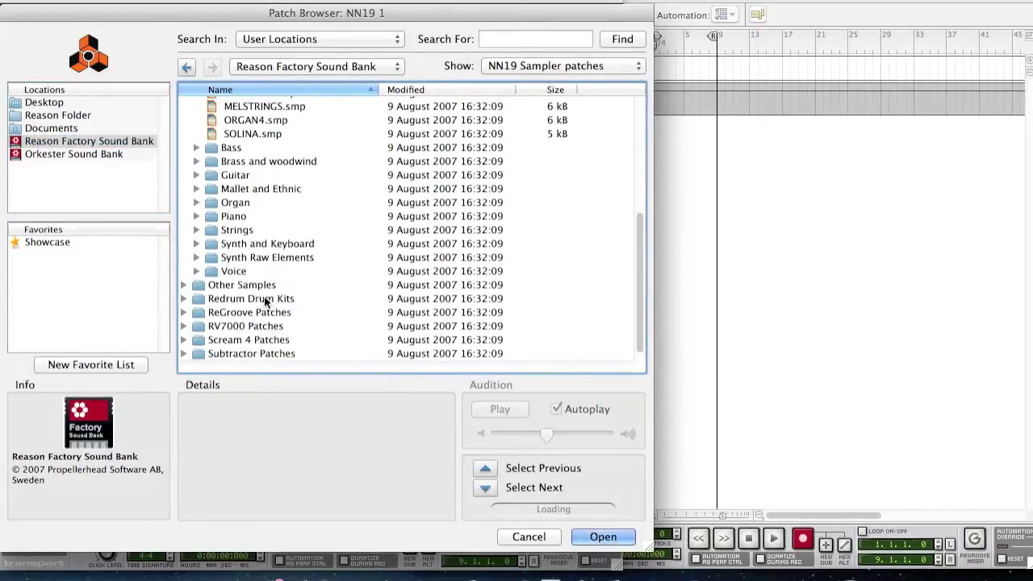
{"action": "left_click", "coordinate": [252, 258]}
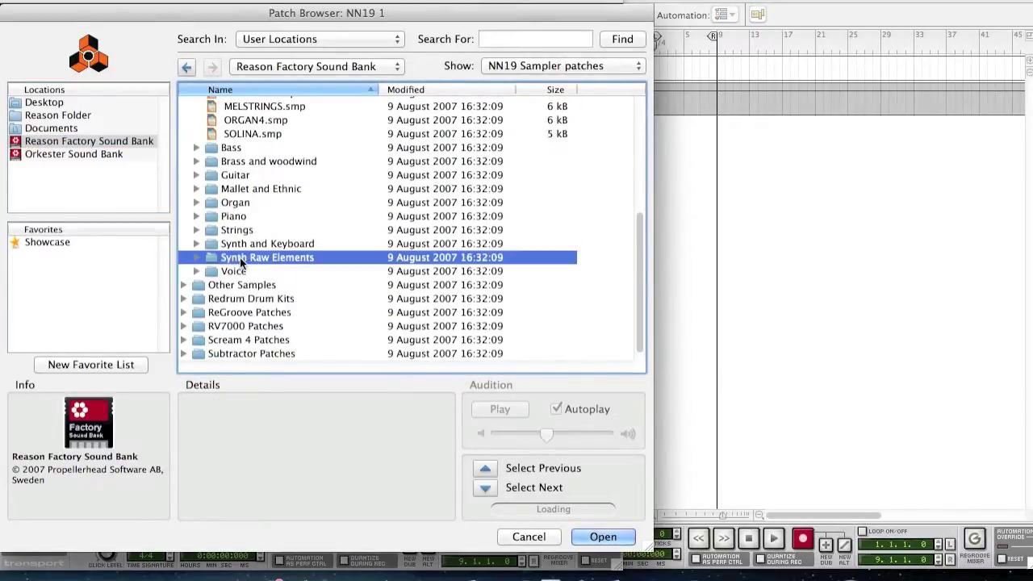
{"action": "double_click", "coordinate": [242, 258]}
{"action": "scroll", "coordinate": [271, 294], "scroll_direction": "down", "scroll_amount": 1}
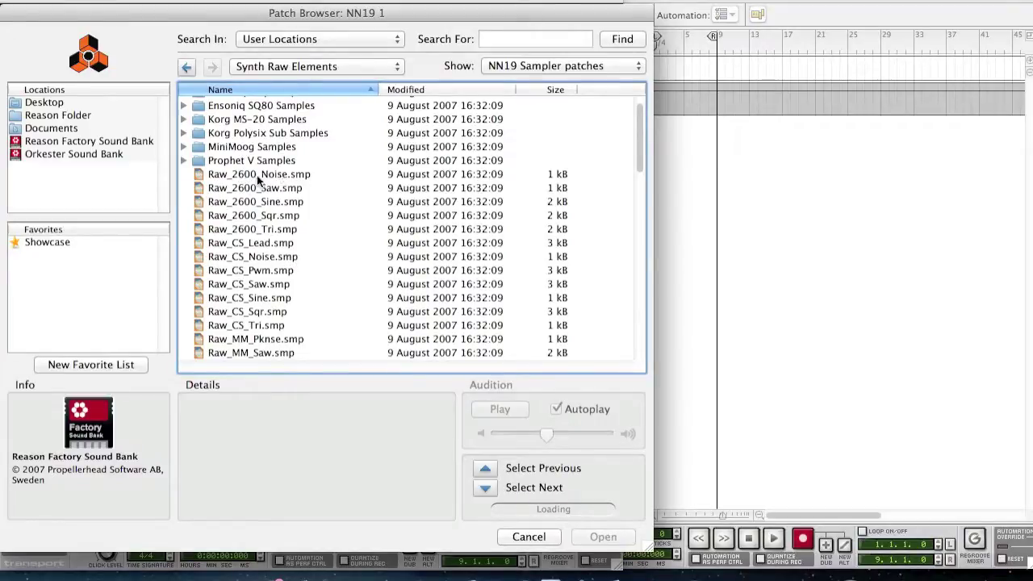
{"action": "left_click", "coordinate": [253, 257]}
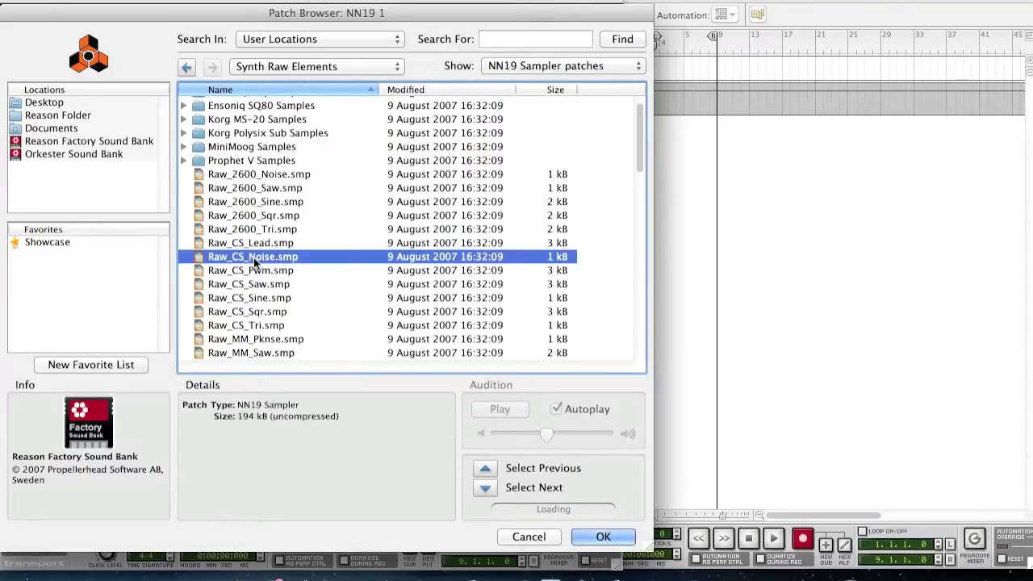
{"action": "left_click", "coordinate": [601, 537]}
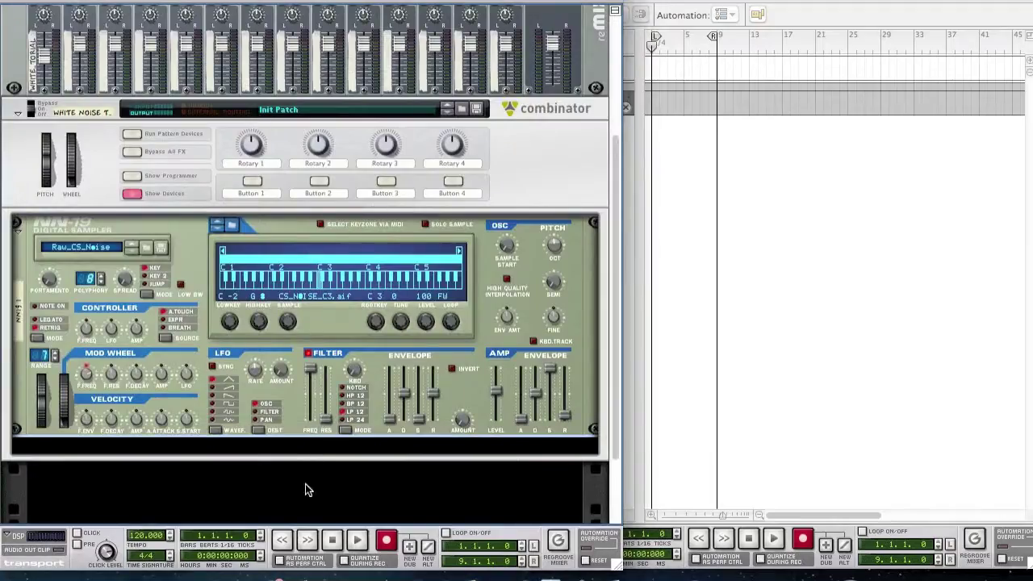
Create a BV512 Digital Vocoder below the NN19 inside the Combinator
{"action": "scroll", "coordinate": [215, 490], "scroll_direction": "down", "scroll_amount": 1}
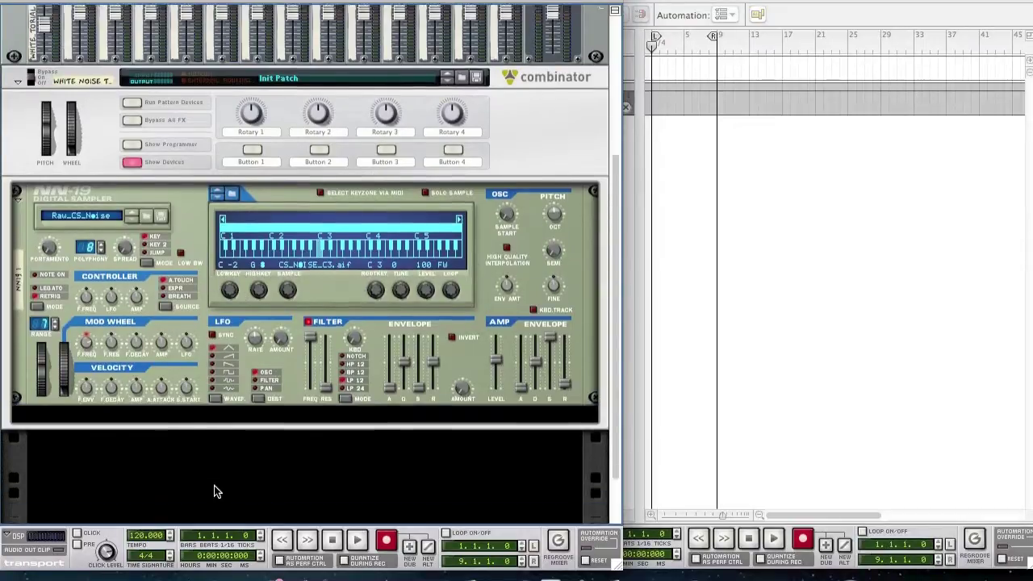
{"action": "scroll", "coordinate": [215, 484], "scroll_direction": "down", "scroll_amount": 2}
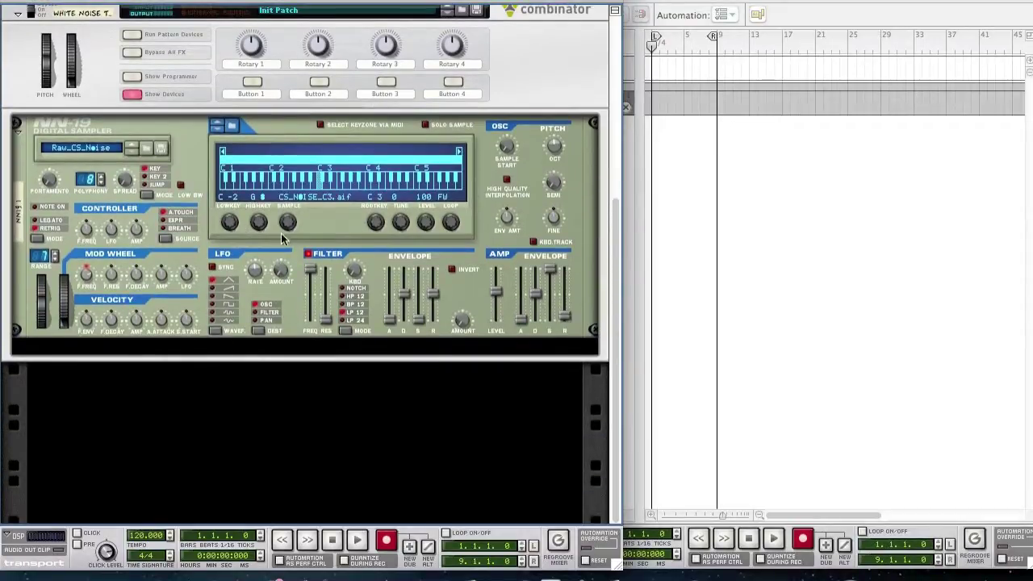
{"action": "right_click", "coordinate": [292, 328]}
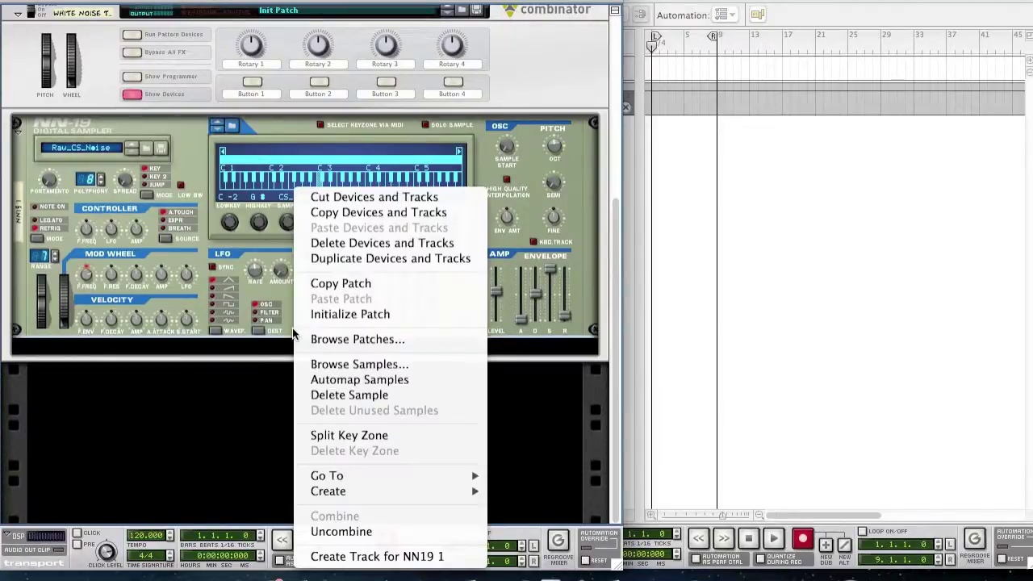
{"action": "mouse_move", "coordinate": [415, 489]}
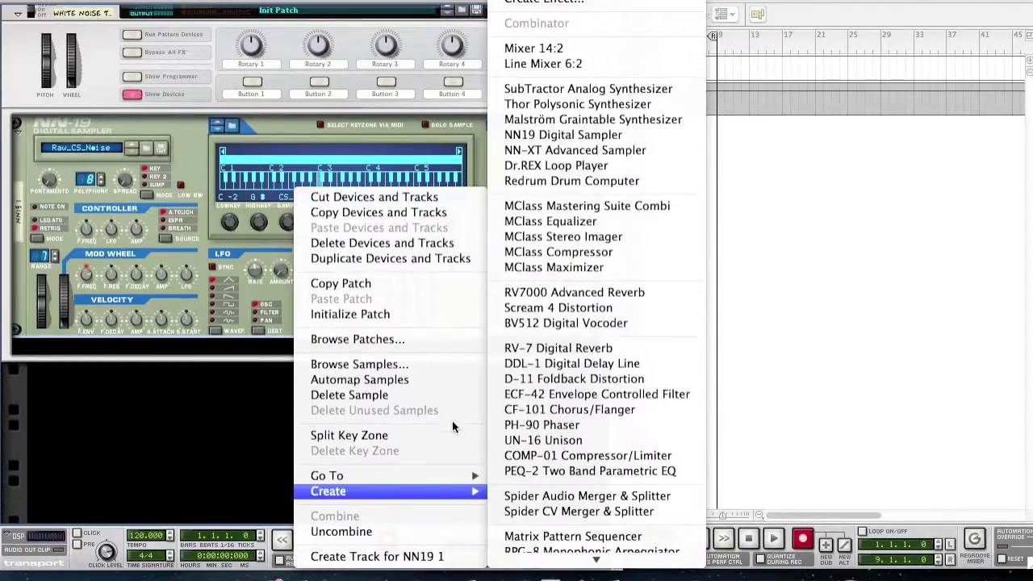
{"action": "left_click", "coordinate": [561, 326]}
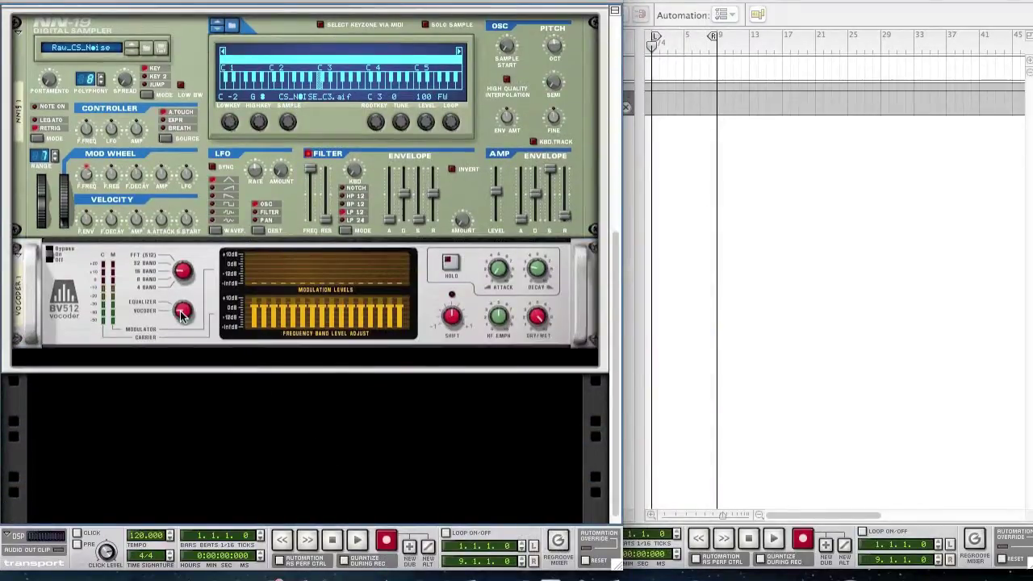
Set the BV512 vocoder to 8 bands in Equalizer mode and raise its Shift slightly
{"action": "left_click_drag", "start_coordinate": [192, 273], "coordinate": [187, 311]}
{"action": "left_click", "coordinate": [260, 426]}
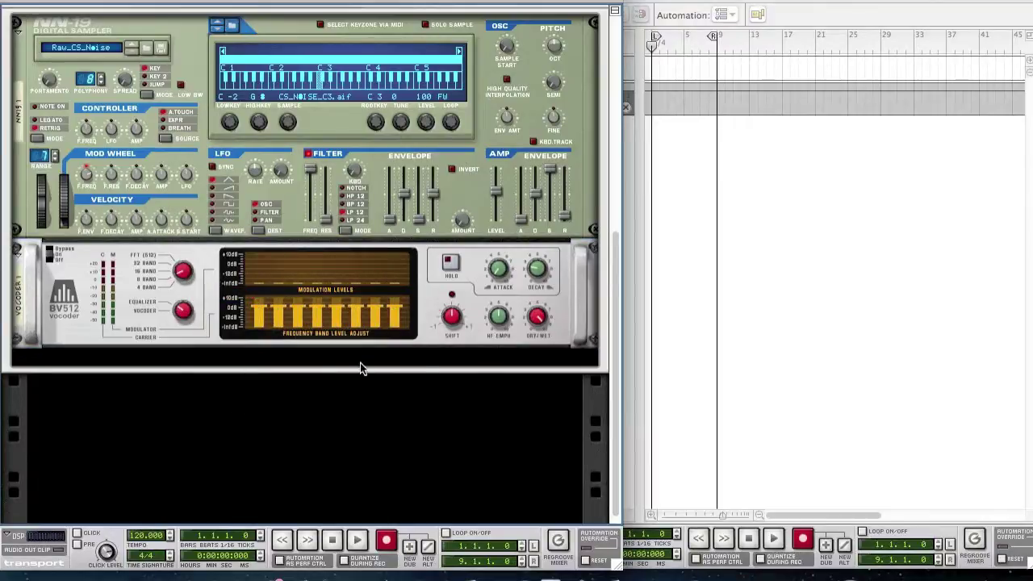
{"action": "left_click_drag", "start_coordinate": [436, 319], "coordinate": [443, 321]}
{"action": "left_click", "coordinate": [363, 452]}
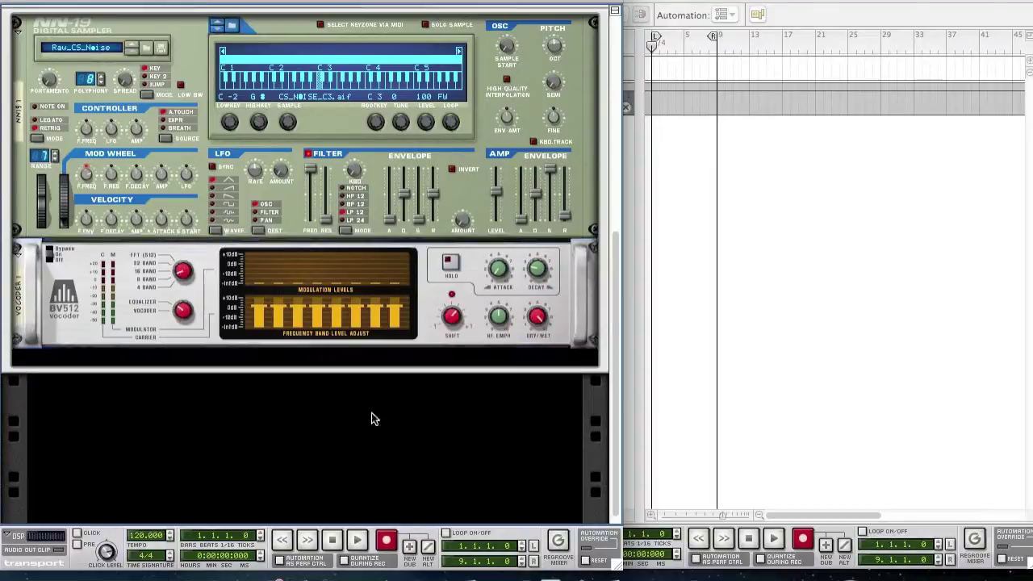
Create an MClass Compressor below the vocoder inside the Combinator
{"action": "right_click", "coordinate": [436, 330]}
{"action": "mouse_move", "coordinate": [518, 465]}
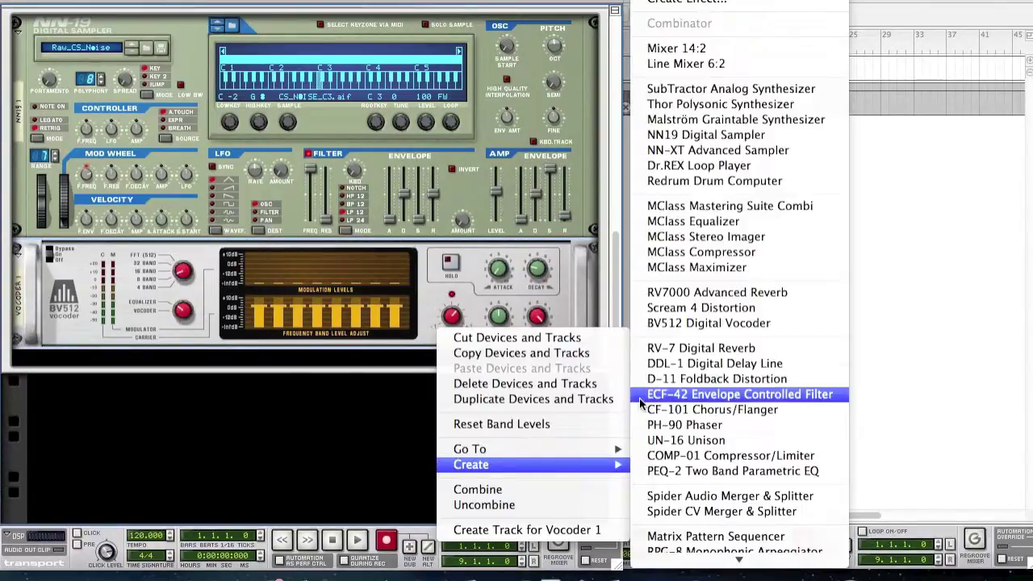
{"action": "left_click", "coordinate": [709, 253]}
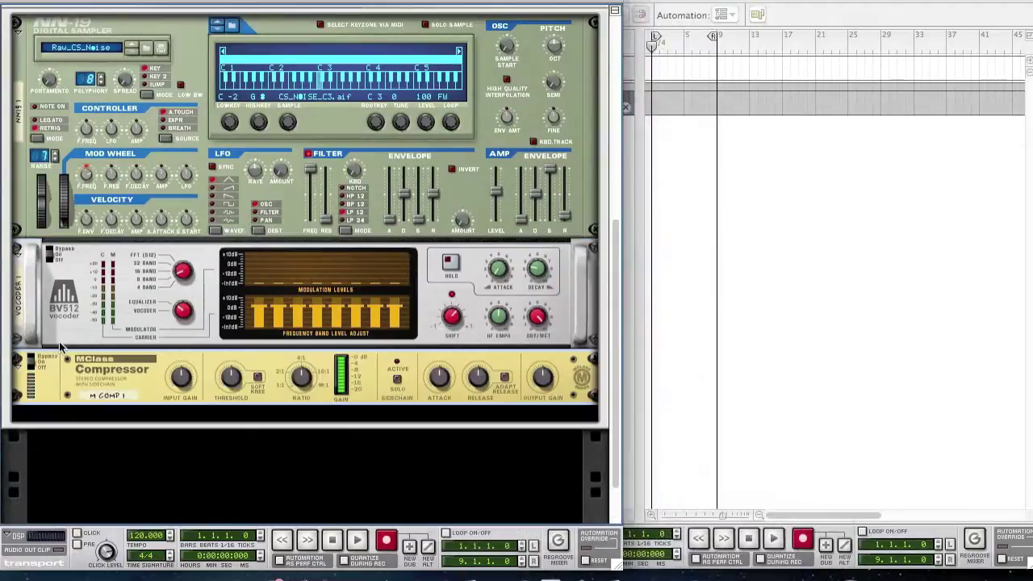
Raise the compressor's input gain slightly, adjust its threshold, and set the ratio to 6.72:1 and the output gain to 1.5 dB
{"action": "left_click_drag", "start_coordinate": [176, 317], "coordinate": [161, 315]}
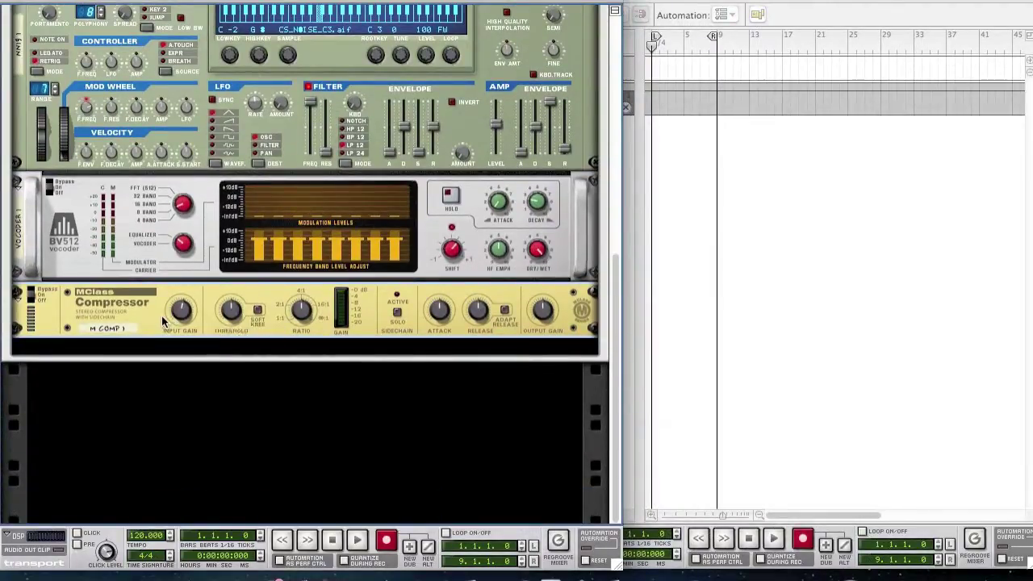
{"action": "left_click_drag", "start_coordinate": [231, 313], "coordinate": [208, 318]}
{"action": "left_click_drag", "start_coordinate": [297, 321], "coordinate": [268, 316]}
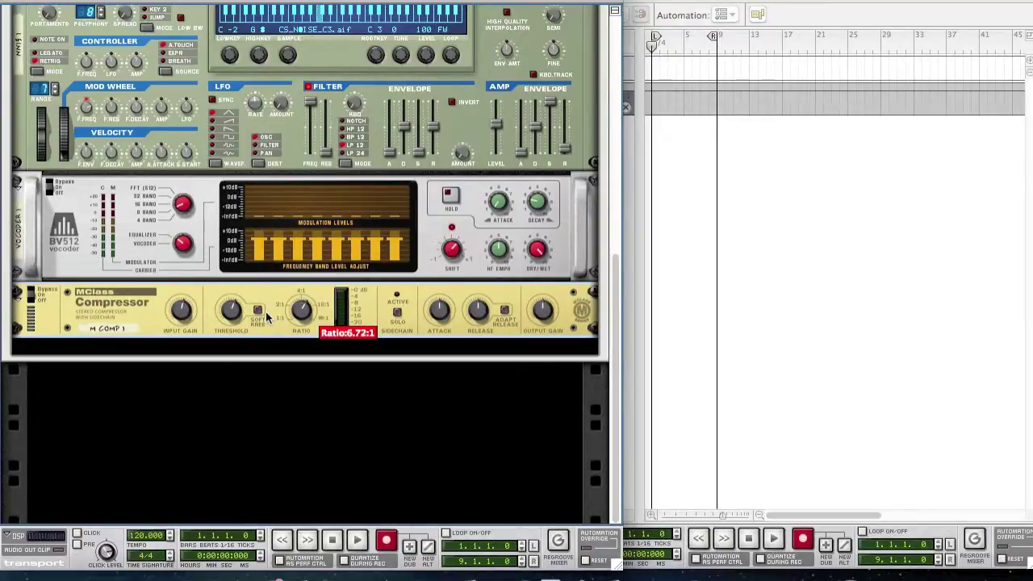
{"action": "left_click_drag", "start_coordinate": [268, 317], "coordinate": [268, 316]}
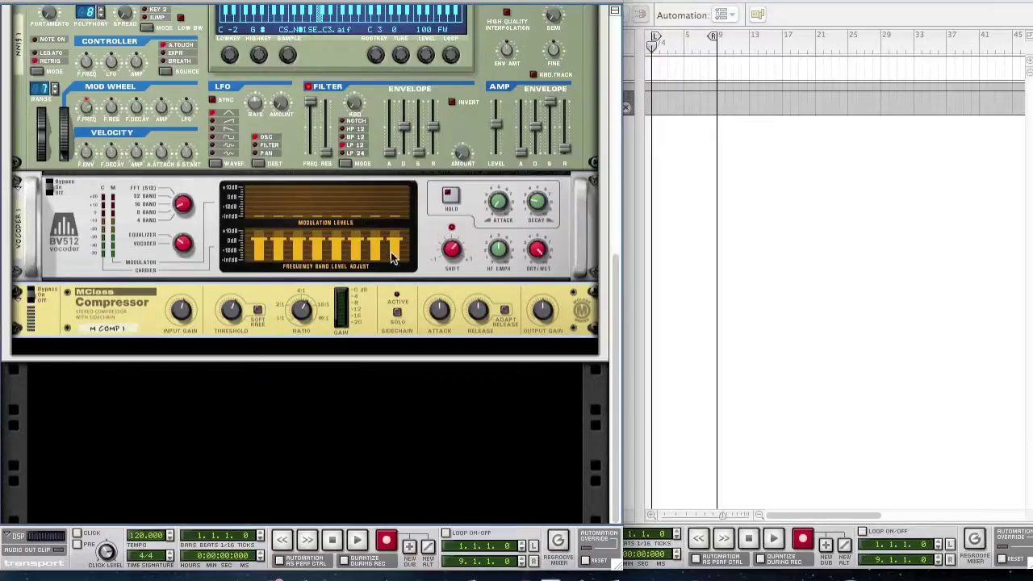
{"action": "mouse_move", "coordinate": [432, 315]}
{"action": "mouse_move", "coordinate": [546, 317]}
{"action": "left_click_drag", "start_coordinate": [546, 317], "coordinate": [538, 314]}
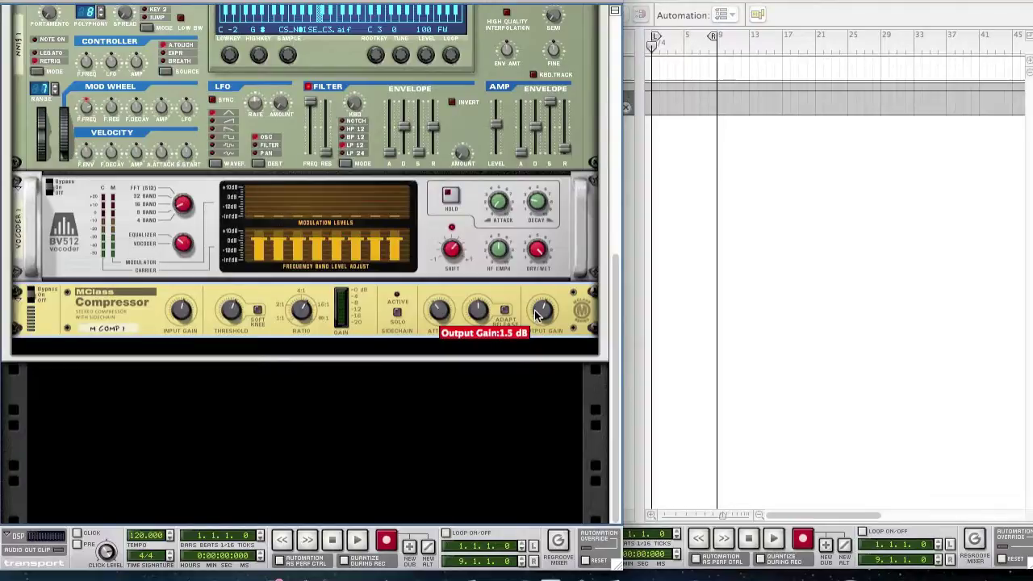
Create an MClass Equalizer below the compressor inside the Combinator
{"action": "scroll", "coordinate": [477, 444], "scroll_direction": "up", "scroll_amount": 1}
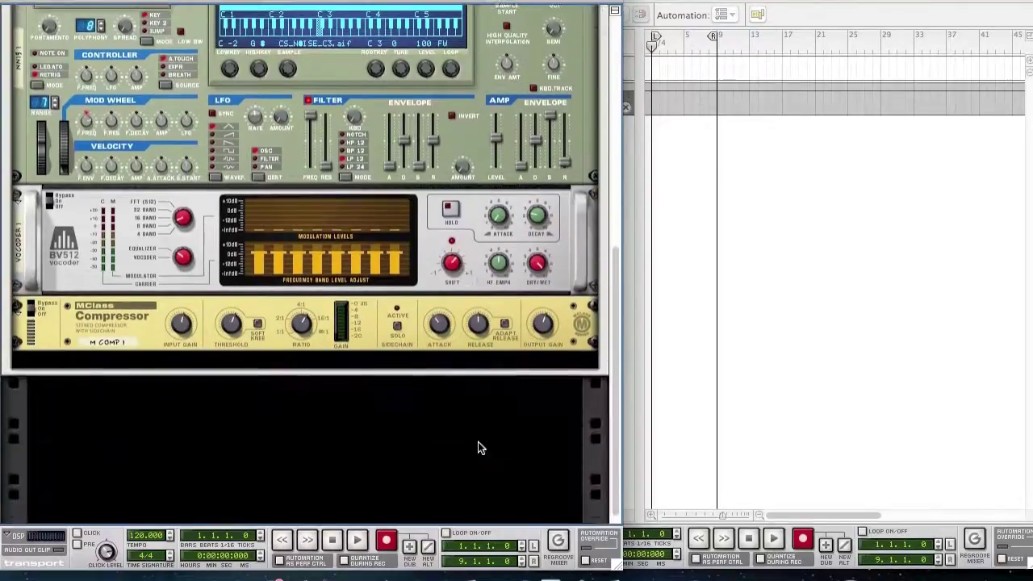
{"action": "right_click", "coordinate": [259, 333]}
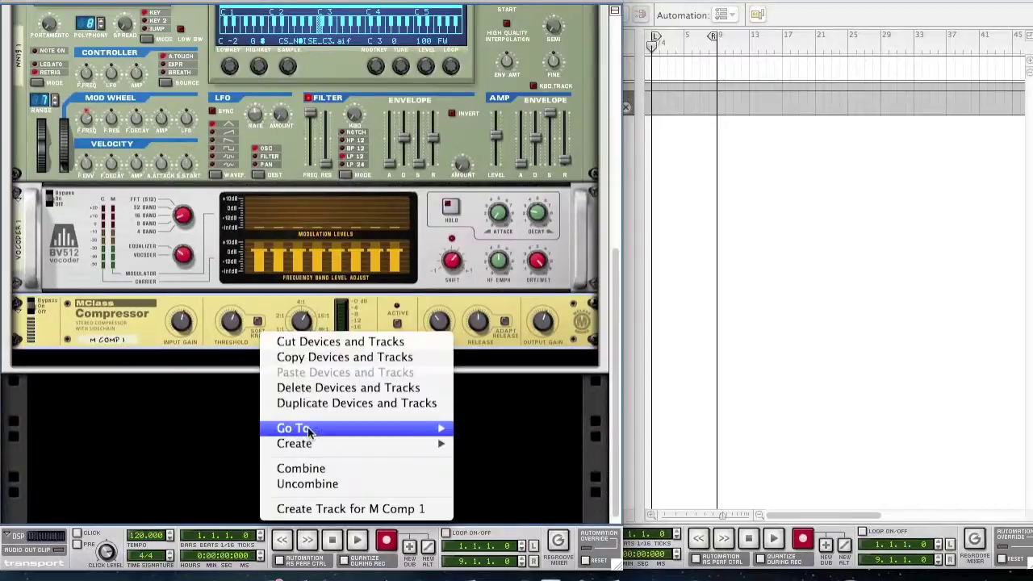
{"action": "mouse_move", "coordinate": [309, 443]}
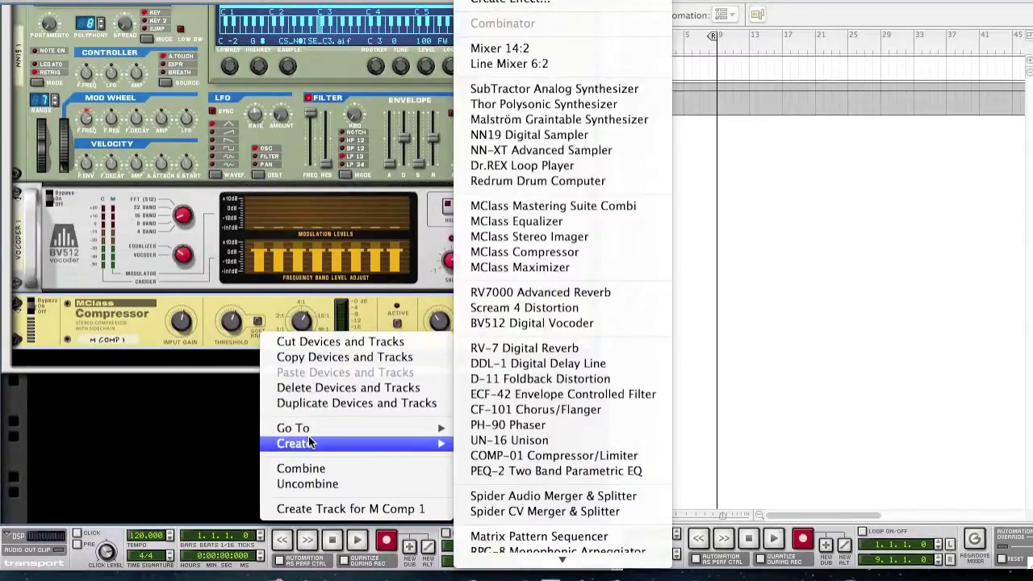
{"action": "left_click", "coordinate": [519, 221]}
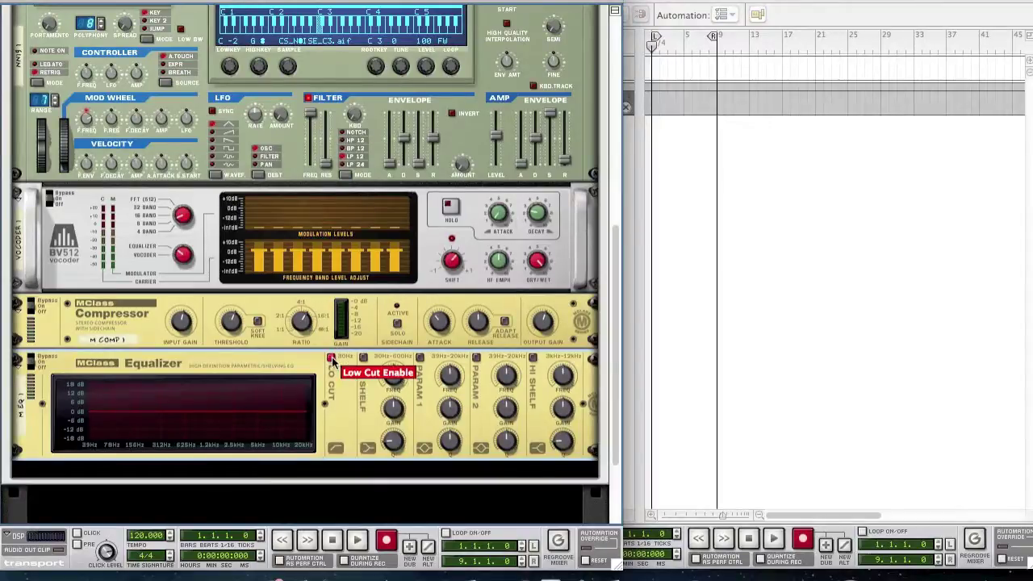
Enable the Lo Cut, Param 1, Param 2 and Hi Shelf bands of the MClass Equalizer
{"action": "left_click", "coordinate": [331, 359]}
{"action": "scroll", "coordinate": [321, 454], "scroll_direction": "down", "scroll_amount": 3}
{"action": "left_click", "coordinate": [419, 246]}
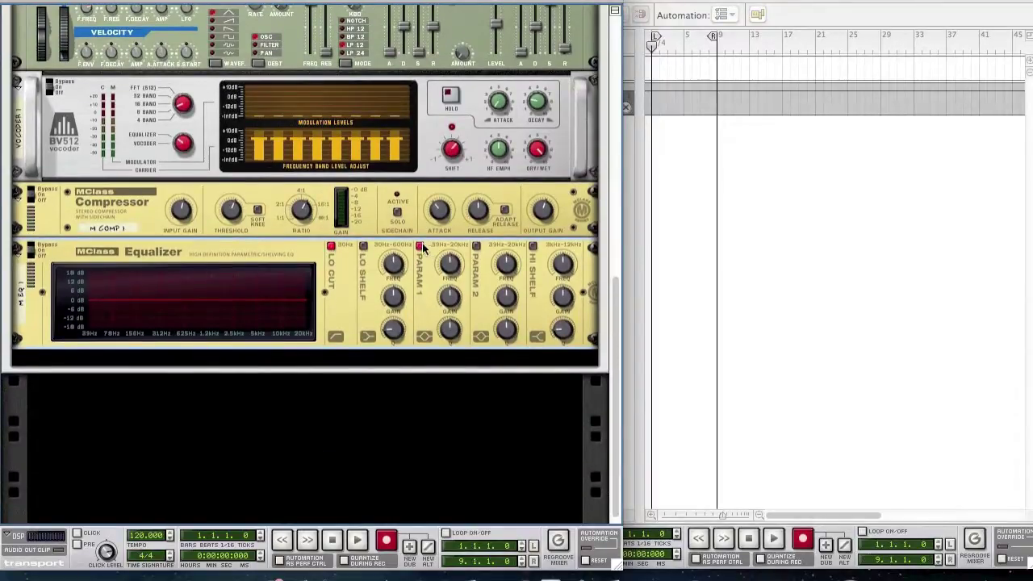
{"action": "left_click", "coordinate": [476, 245]}
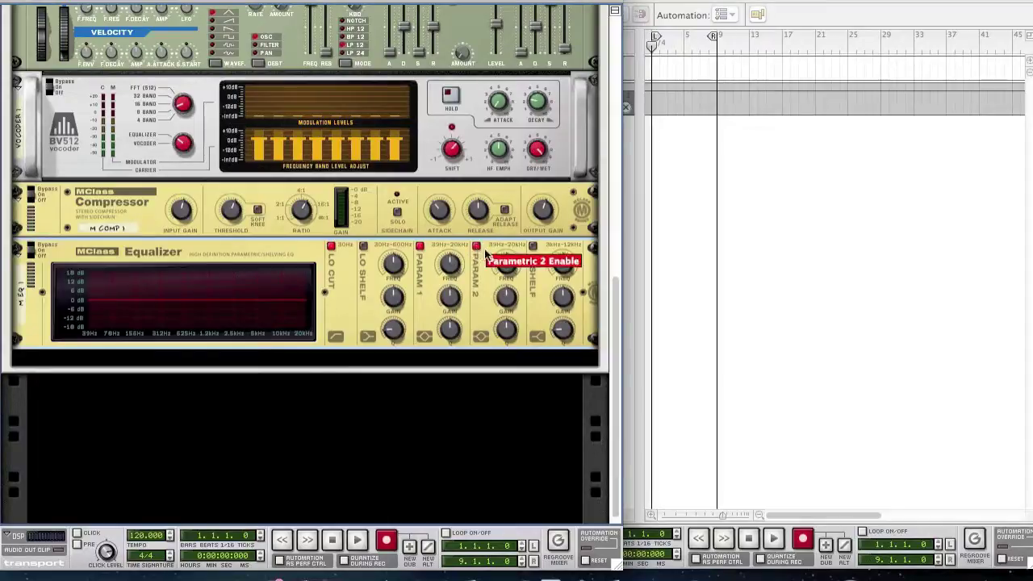
{"action": "left_click", "coordinate": [533, 245]}
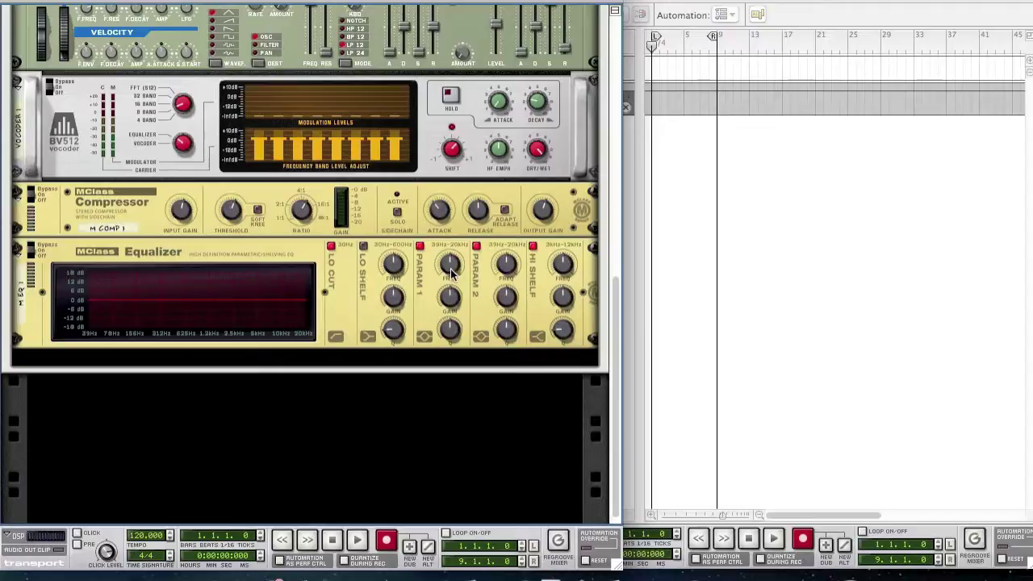
Raise the frequency and gain of the first equalizer's Param 1 band and lower its Q to widen the boost
{"action": "mouse_move", "coordinate": [452, 274]}
{"action": "left_click_drag", "start_coordinate": [451, 270], "coordinate": [425, 266]}
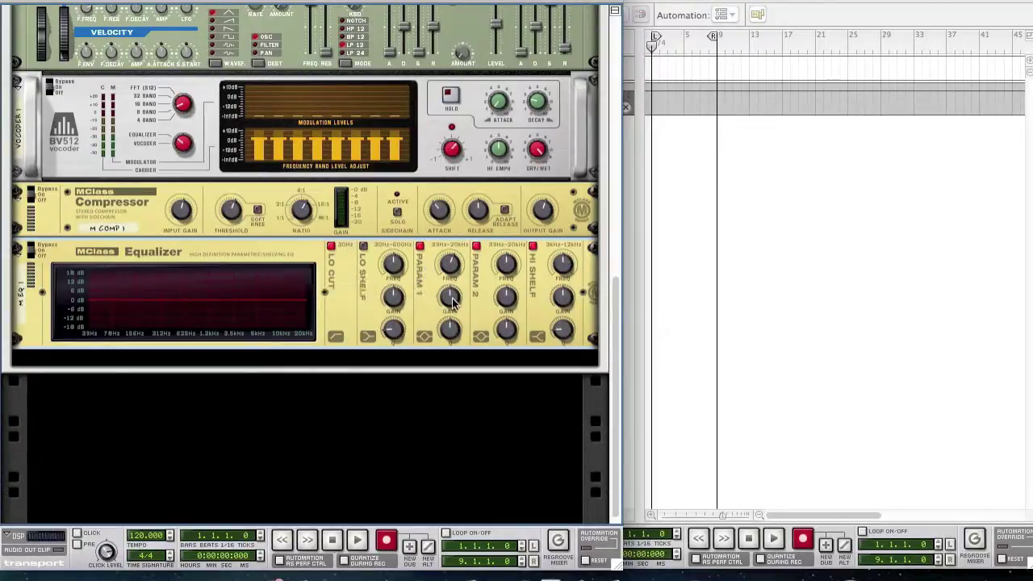
{"action": "left_click_drag", "start_coordinate": [441, 303], "coordinate": [428, 298]}
{"action": "left_click_drag", "start_coordinate": [455, 335], "coordinate": [452, 358]}
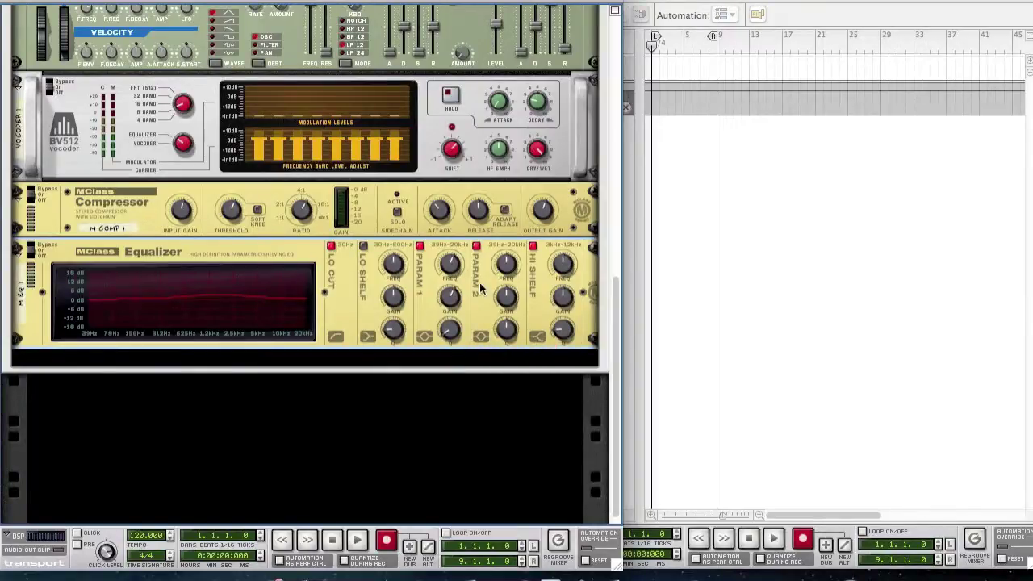
Raise the frequency and gain of the first equalizer's Param 2 band and lower its Q
{"action": "left_click_drag", "start_coordinate": [507, 266], "coordinate": [470, 268]}
{"action": "left_click_drag", "start_coordinate": [504, 307], "coordinate": [491, 301]}
{"action": "mouse_move", "coordinate": [508, 347]}
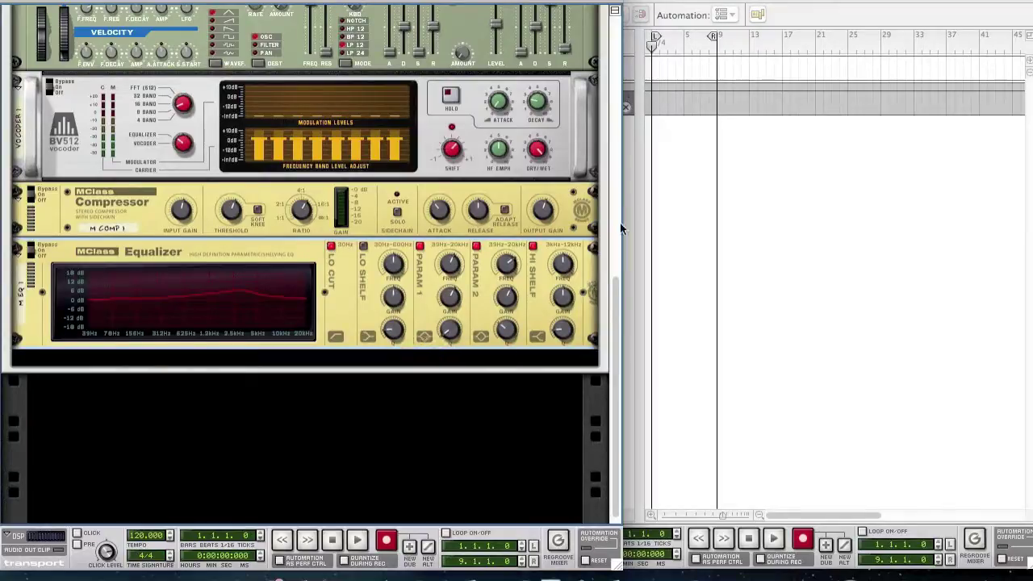
Set the first equalizer's Hi Shelf frequency to about 9.883 kHz and raise the Hi Shelf gain
{"action": "mouse_move", "coordinate": [563, 274]}
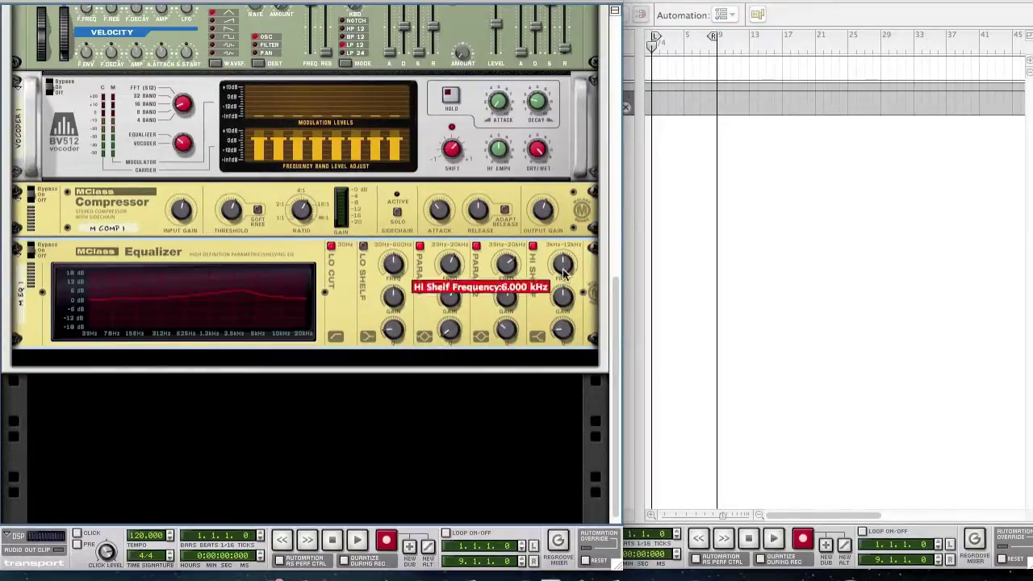
{"action": "left_click_drag", "start_coordinate": [563, 274], "coordinate": [525, 255]}
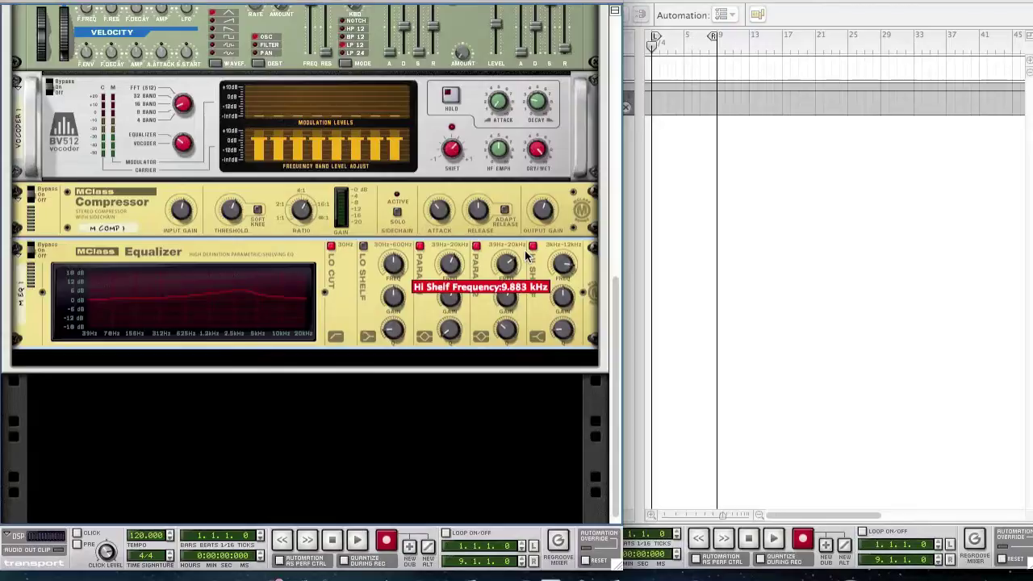
{"action": "left_click_drag", "start_coordinate": [525, 255], "coordinate": [525, 255]}
{"action": "left_click_drag", "start_coordinate": [557, 296], "coordinate": [528, 281]}
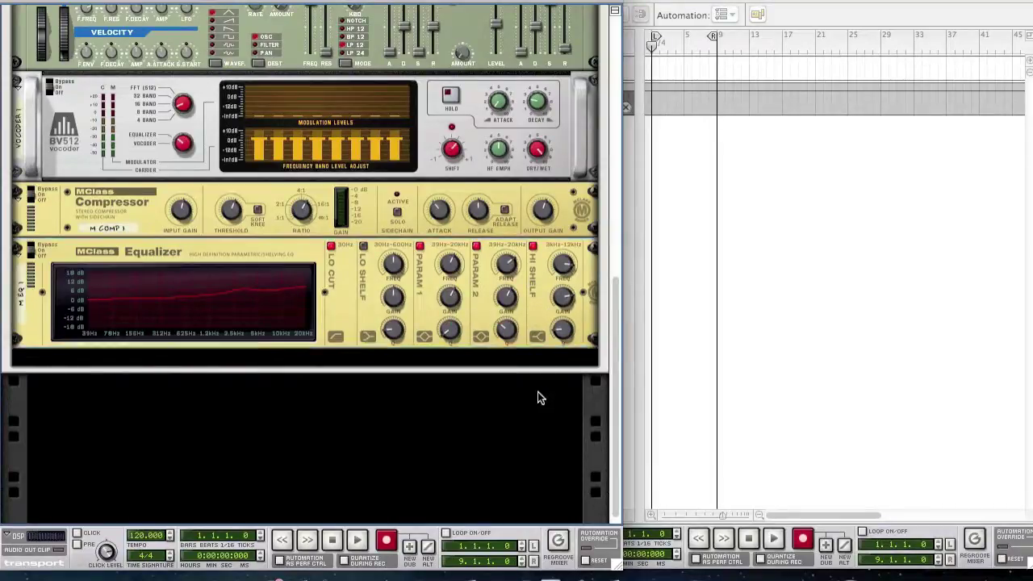
Create a second MClass Equalizer below the first one inside the Combinator
{"action": "right_click", "coordinate": [337, 319]}
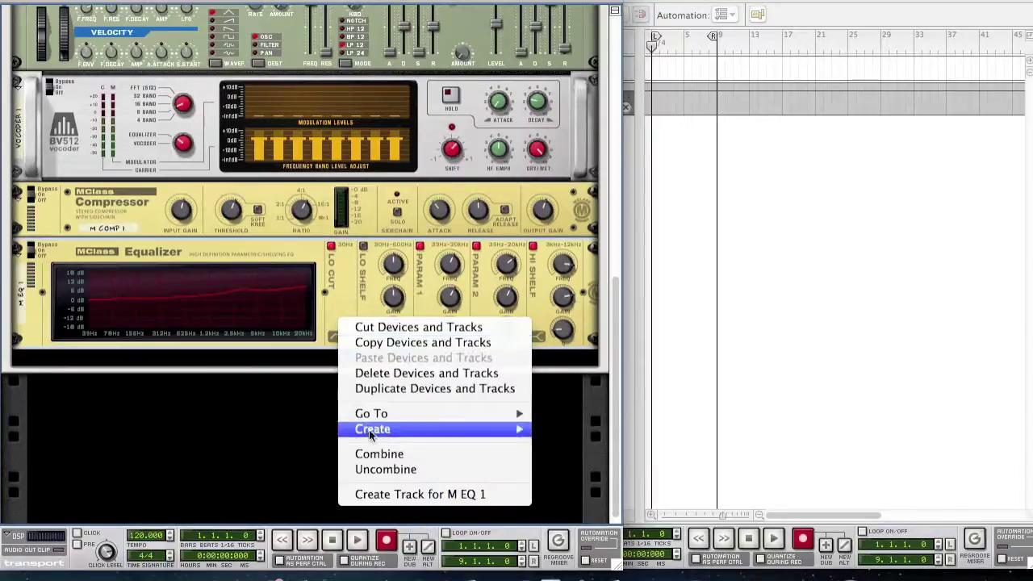
{"action": "left_click", "coordinate": [369, 430]}
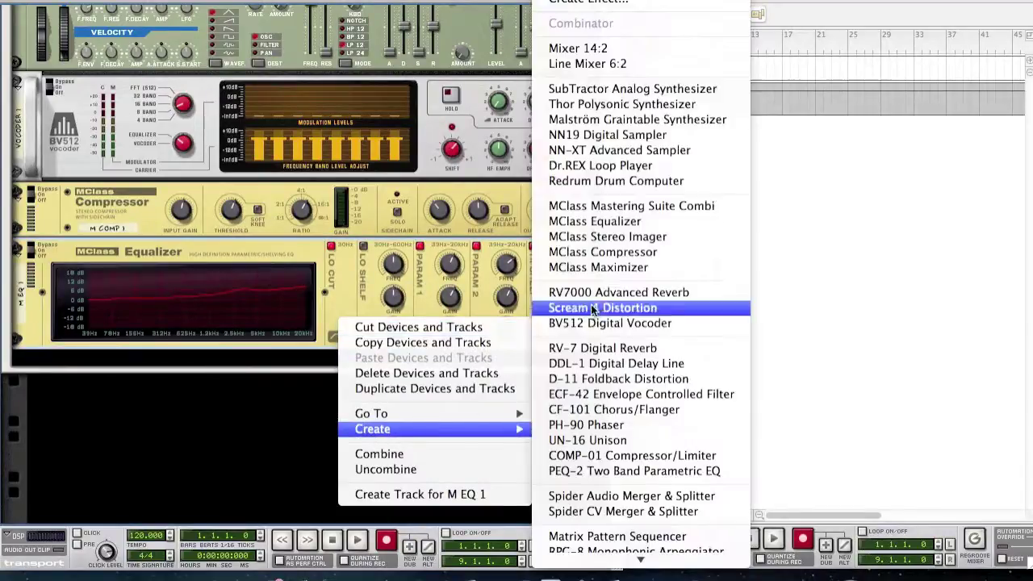
{"action": "left_click", "coordinate": [618, 227]}
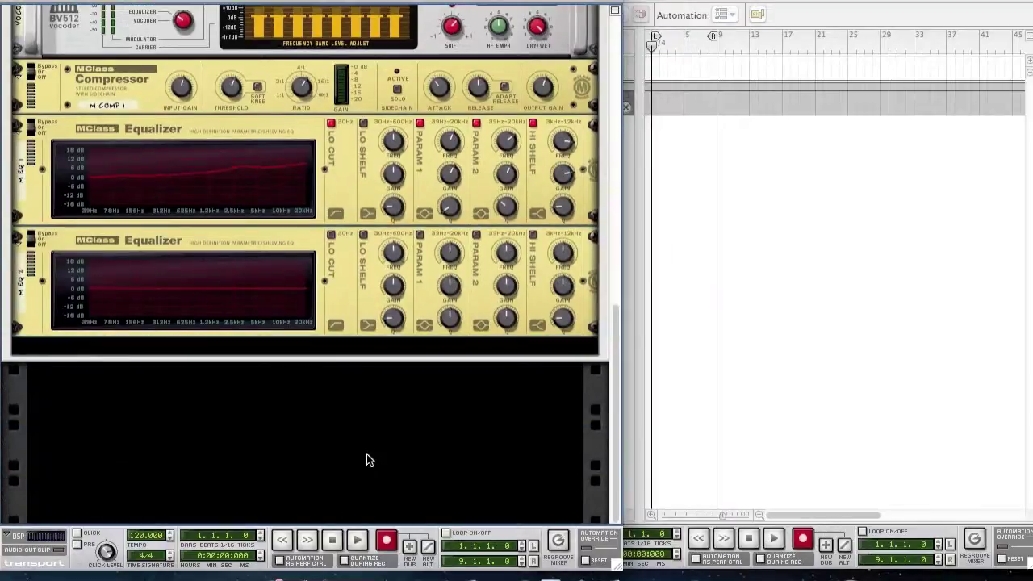
Enable Lo Cut and Param 2 on the second equalizer, raise Param 2's frequency and gain, and lower its Q to about 1.1
{"action": "left_click", "coordinate": [331, 235]}
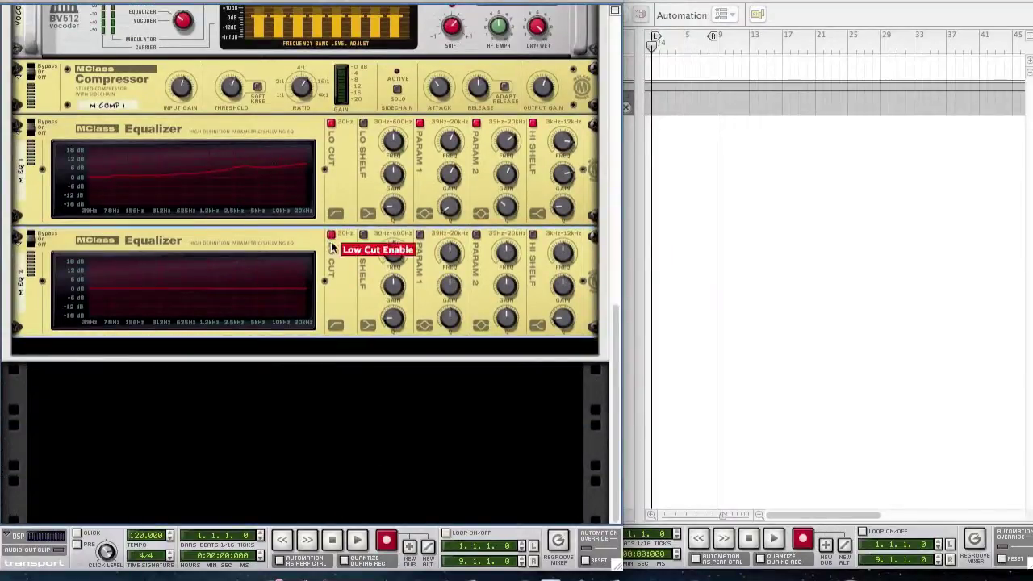
{"action": "left_click", "coordinate": [476, 234]}
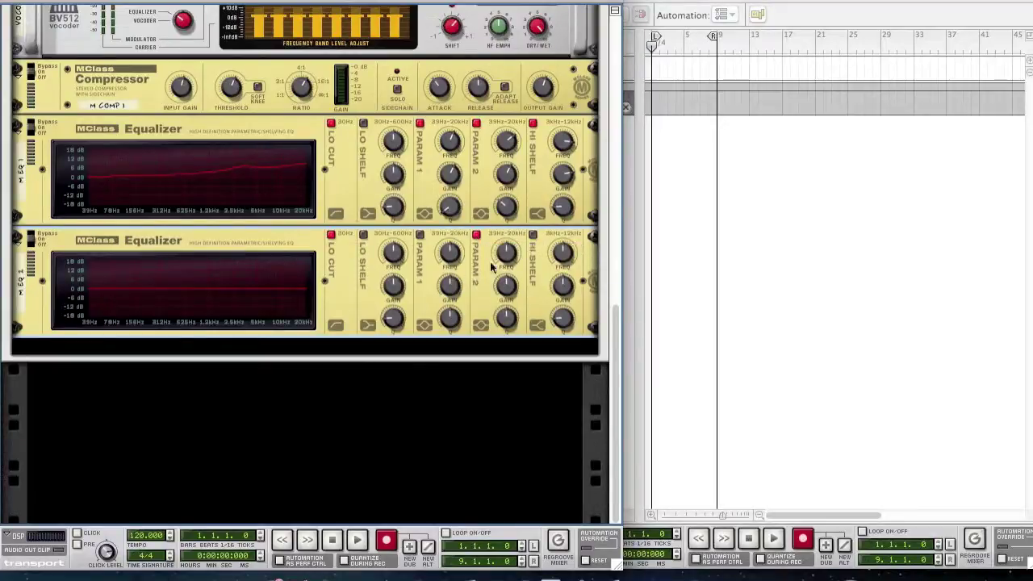
{"action": "left_click_drag", "start_coordinate": [500, 267], "coordinate": [458, 253]}
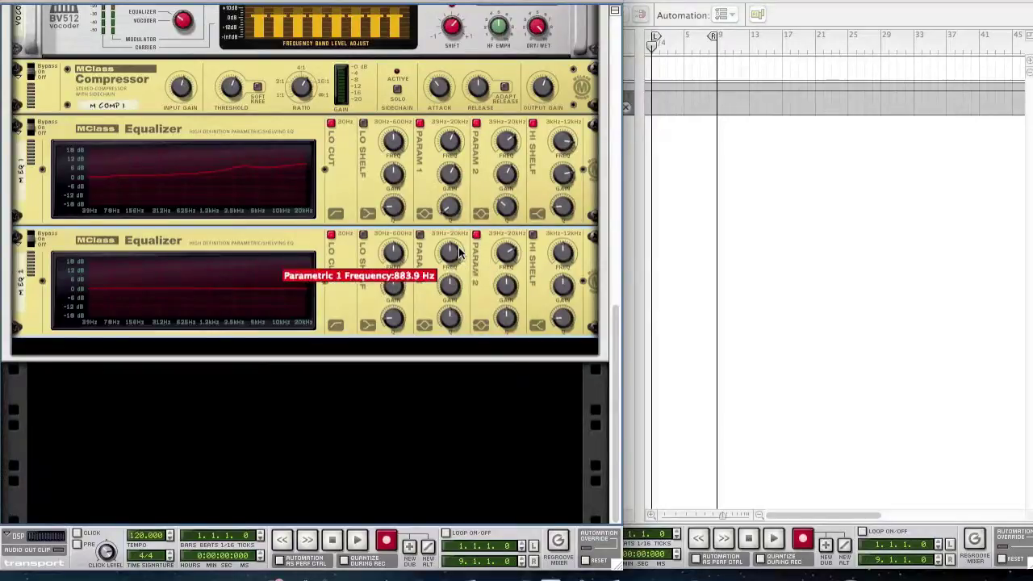
{"action": "left_click_drag", "start_coordinate": [483, 295], "coordinate": [474, 285]}
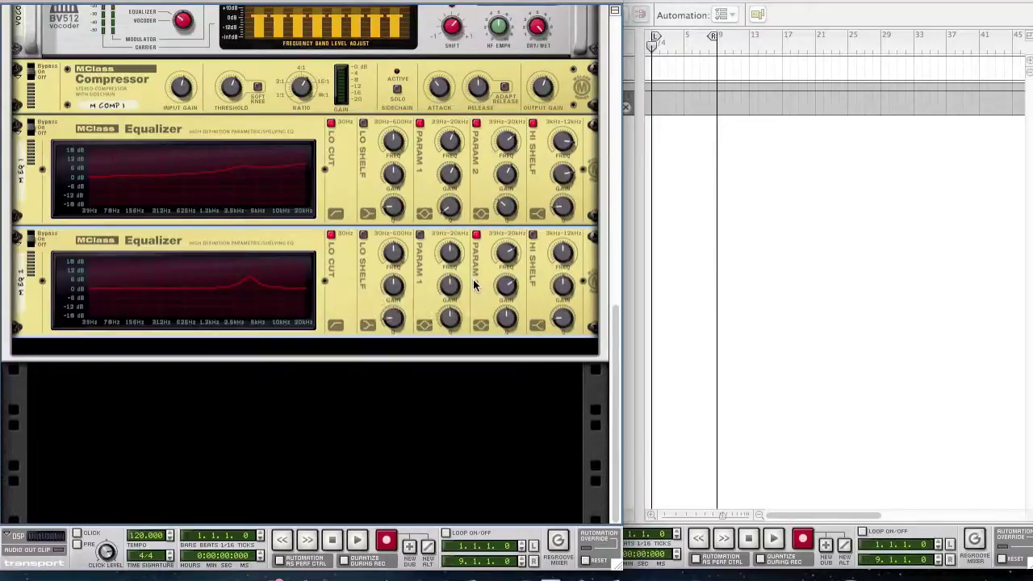
{"action": "left_click_drag", "start_coordinate": [500, 327], "coordinate": [503, 340]}
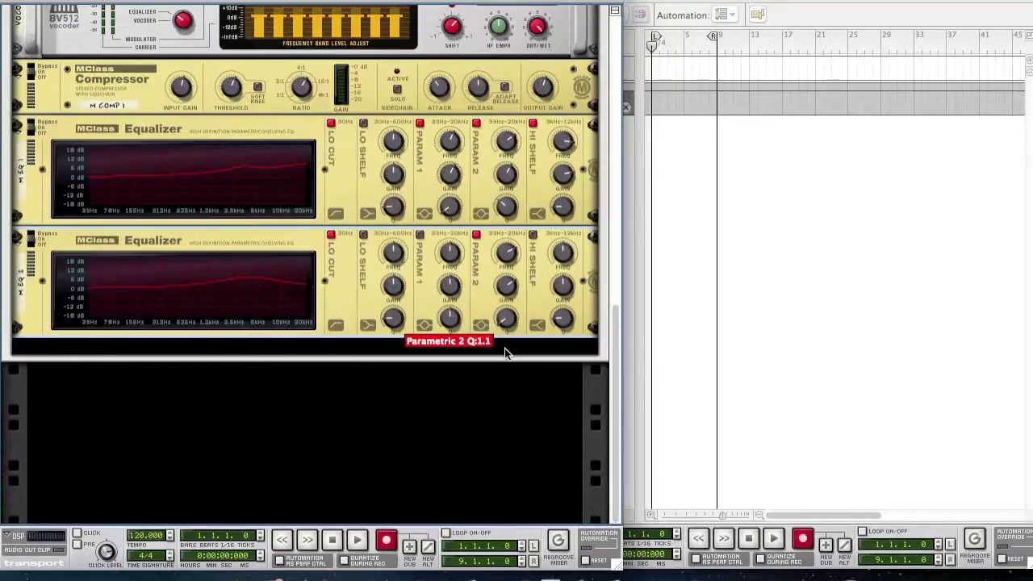
{"action": "left_click_drag", "start_coordinate": [504, 348], "coordinate": [504, 348]}
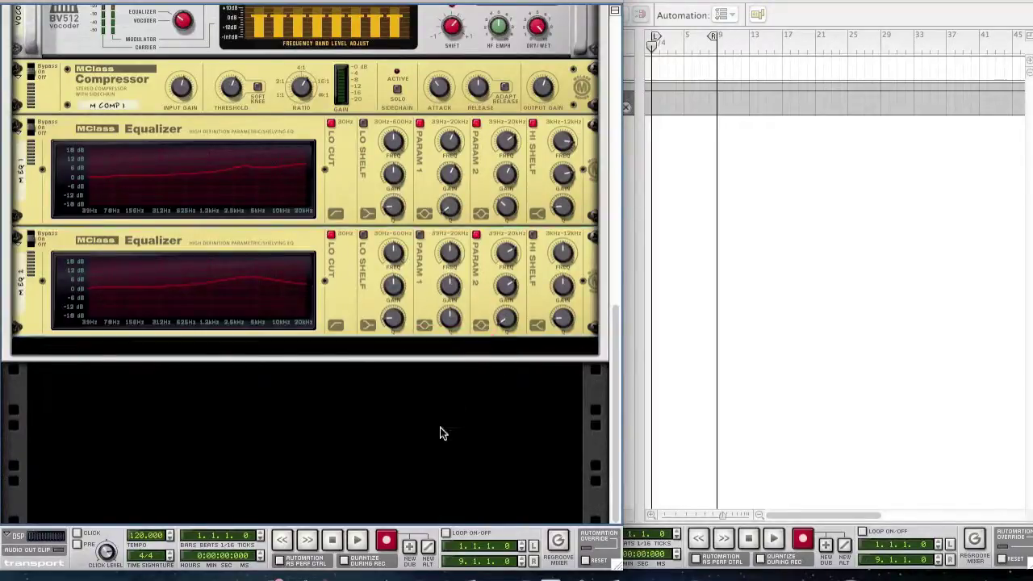
Create a Scream 4 Distortion below the second equalizer and initialize its patch
{"action": "right_click", "coordinate": [353, 315]}
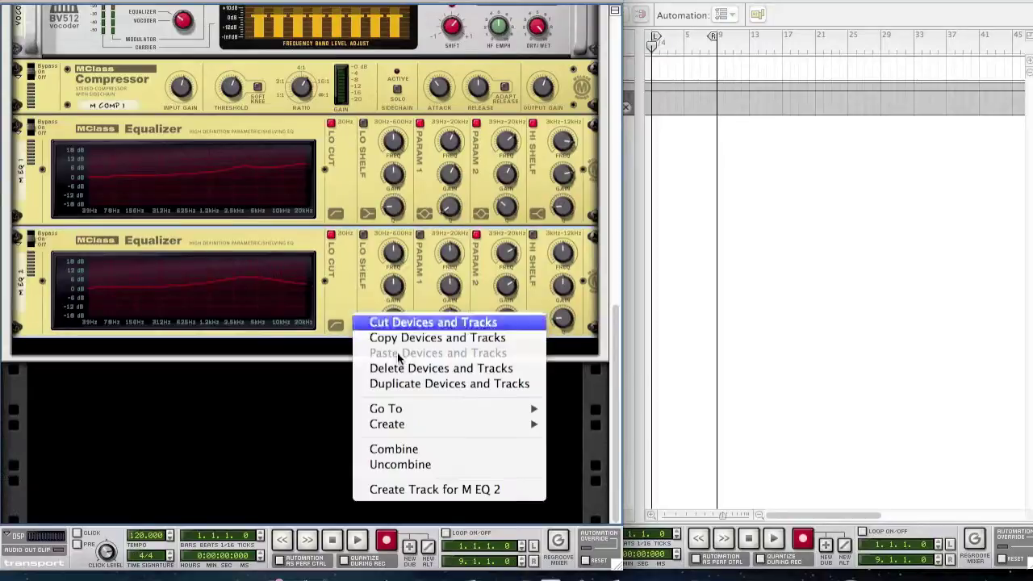
{"action": "mouse_move", "coordinate": [395, 421]}
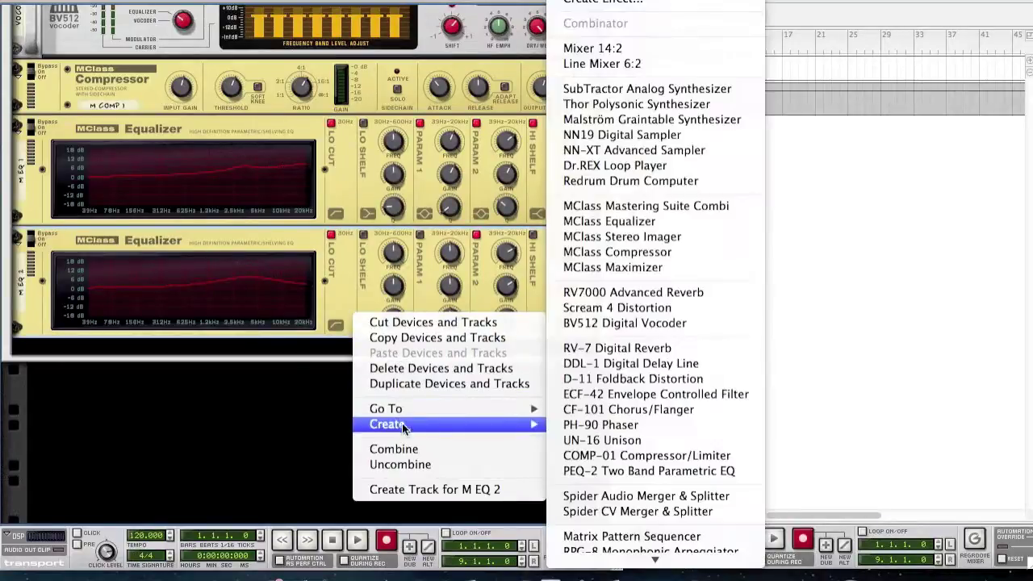
{"action": "left_click", "coordinate": [633, 307]}
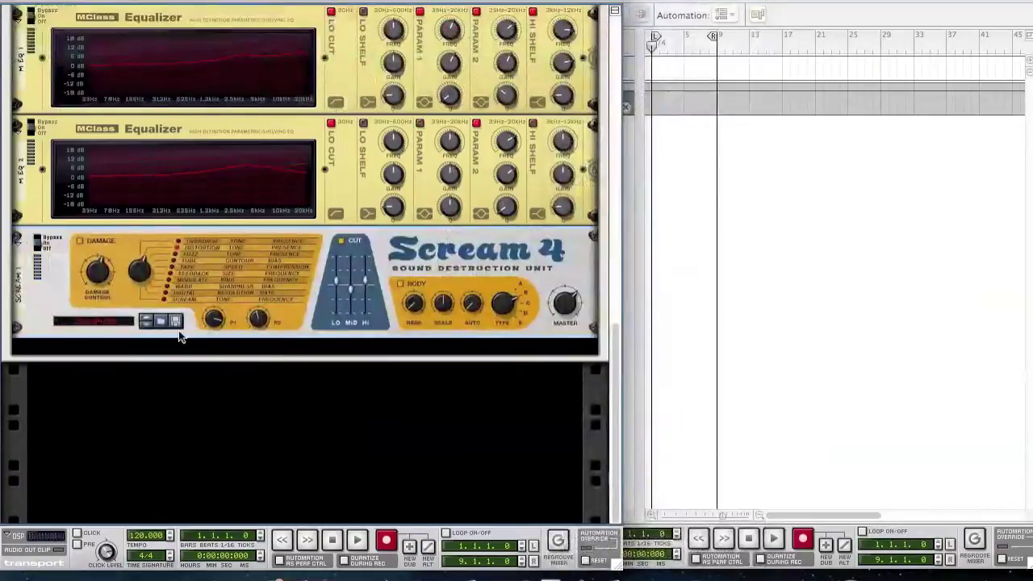
{"action": "right_click", "coordinate": [126, 300]}
{"action": "left_click", "coordinate": [199, 418]}
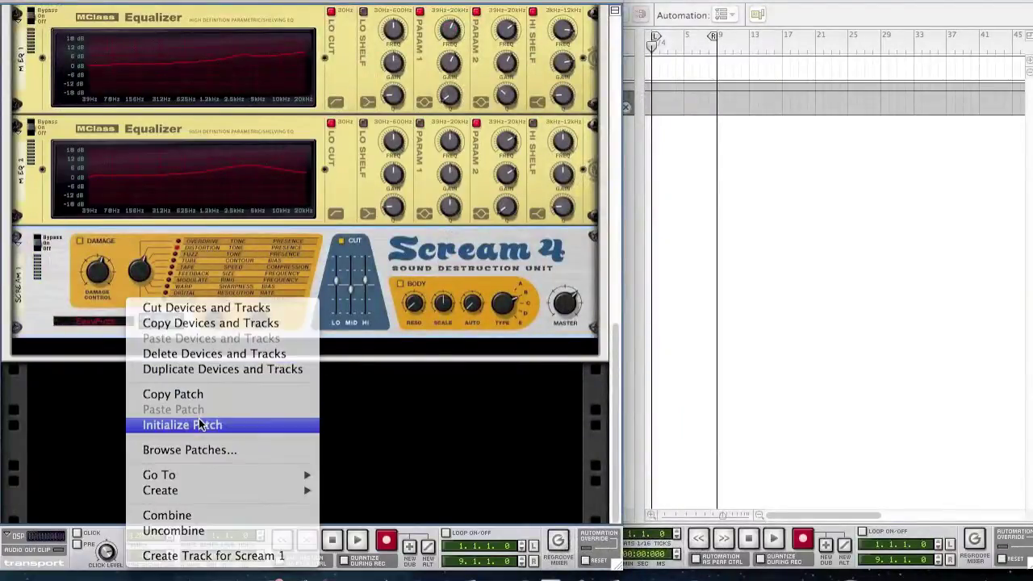
Turn off Damage on Scream 4, enable its Cut section, and raise the Lo and Hi cut levels slightly
{"action": "left_click", "coordinate": [84, 243]}
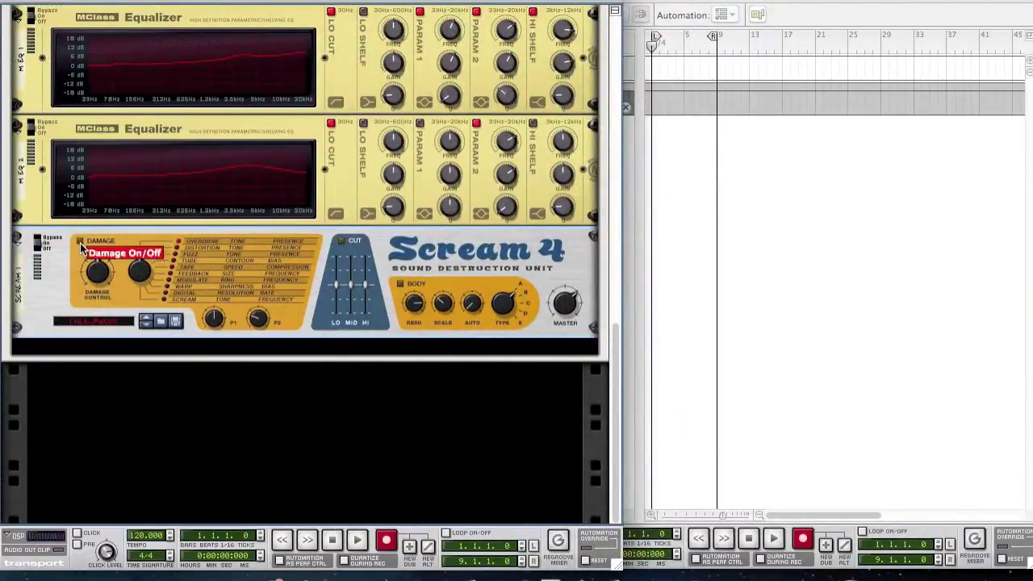
{"action": "left_click", "coordinate": [341, 241]}
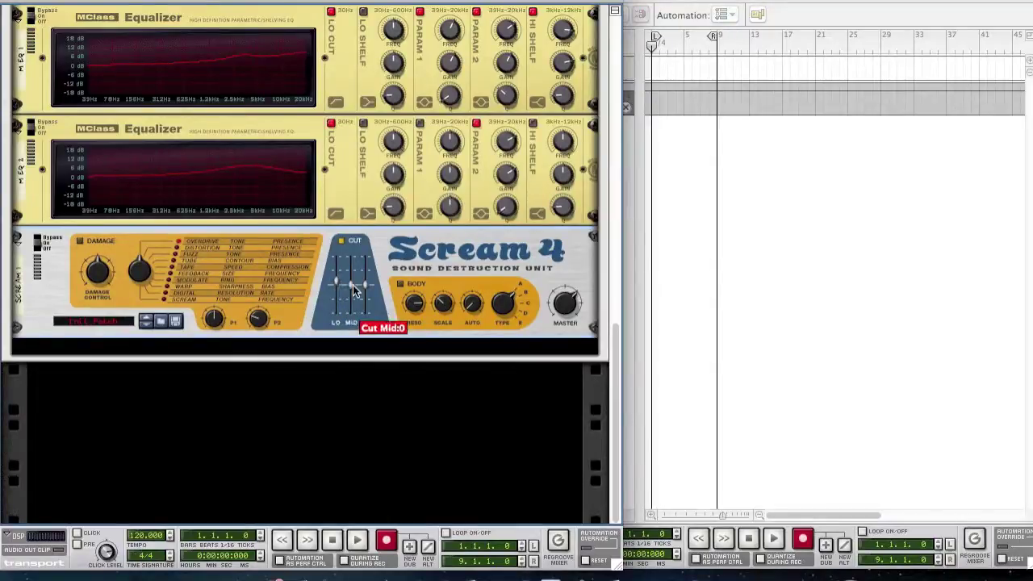
{"action": "left_click_drag", "start_coordinate": [365, 292], "coordinate": [366, 288]}
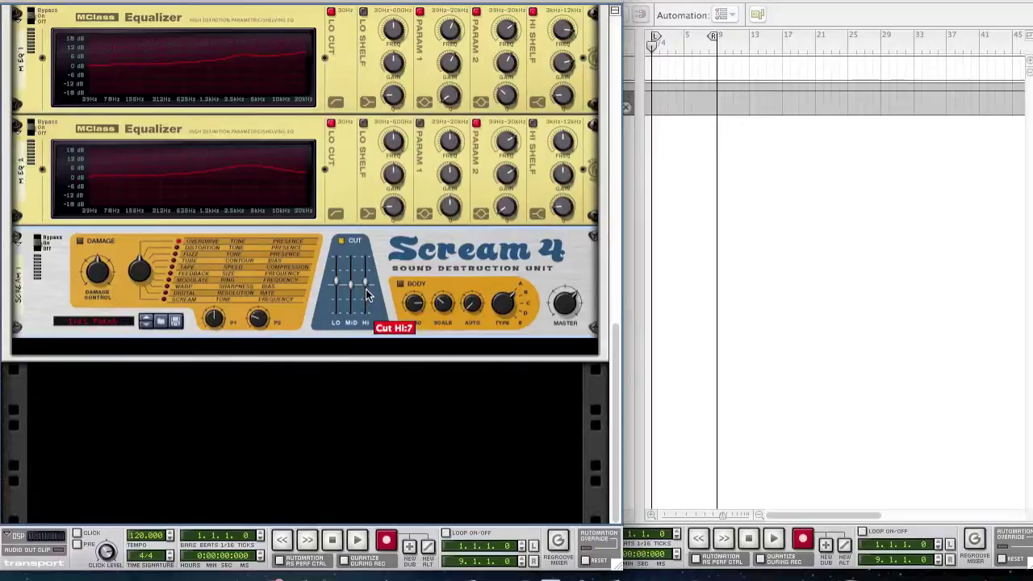
{"action": "left_click_drag", "start_coordinate": [366, 289], "coordinate": [366, 289]}
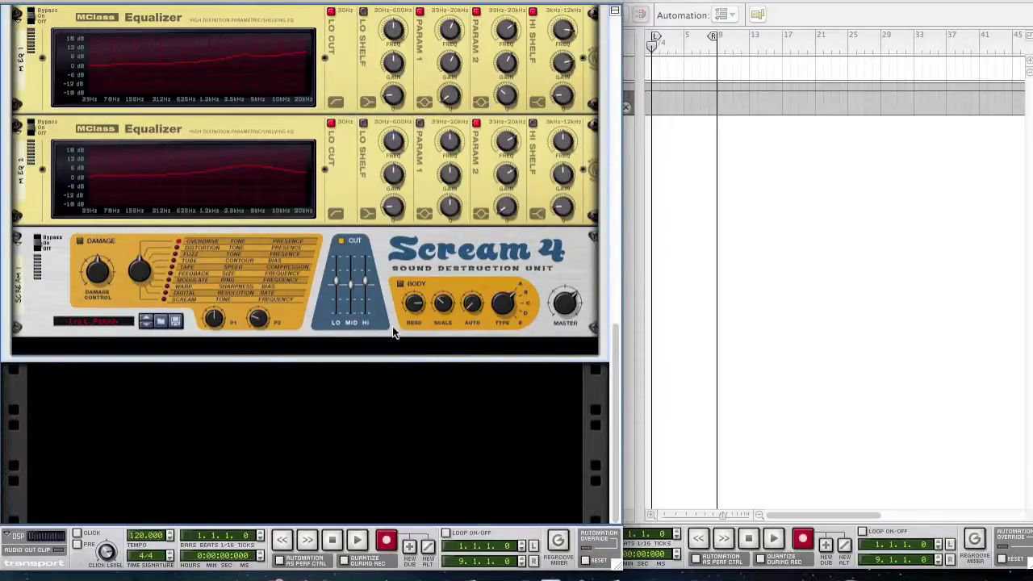
Create an RV-7 Digital Reverb below Scream 4 and set its algorithm to Large Hall
{"action": "right_click", "coordinate": [396, 353]}
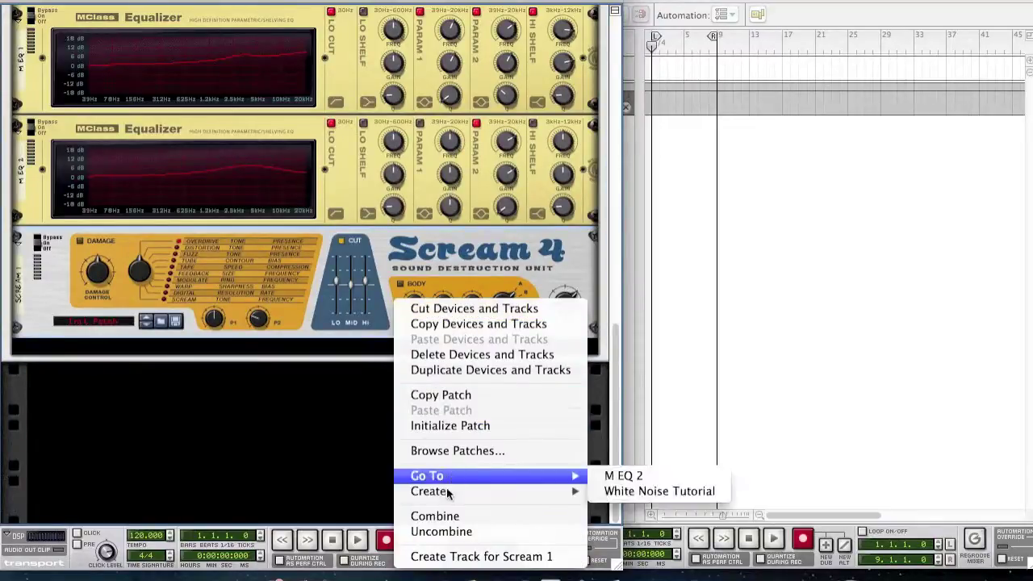
{"action": "mouse_move", "coordinate": [449, 492]}
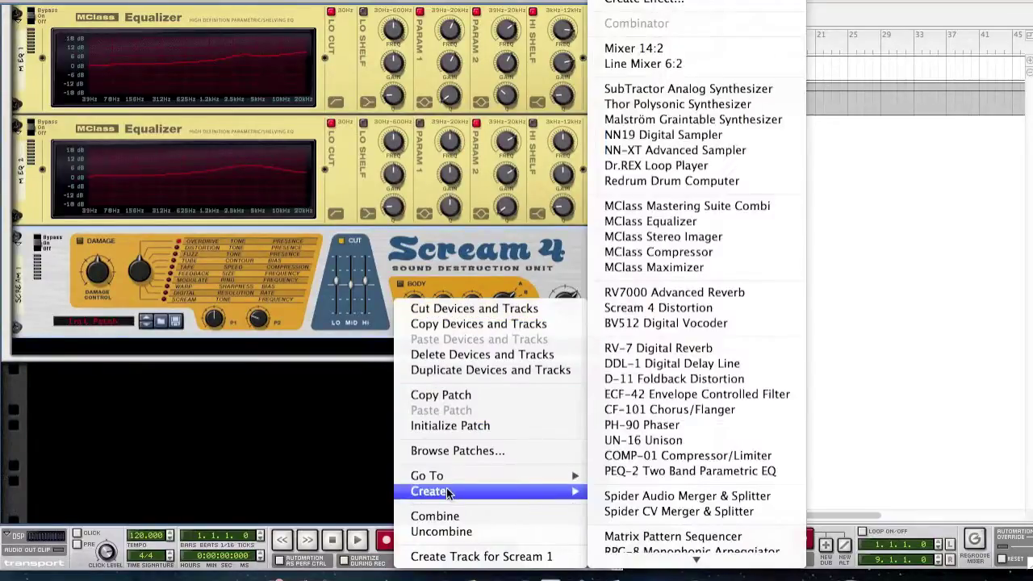
{"action": "left_click", "coordinate": [685, 347]}
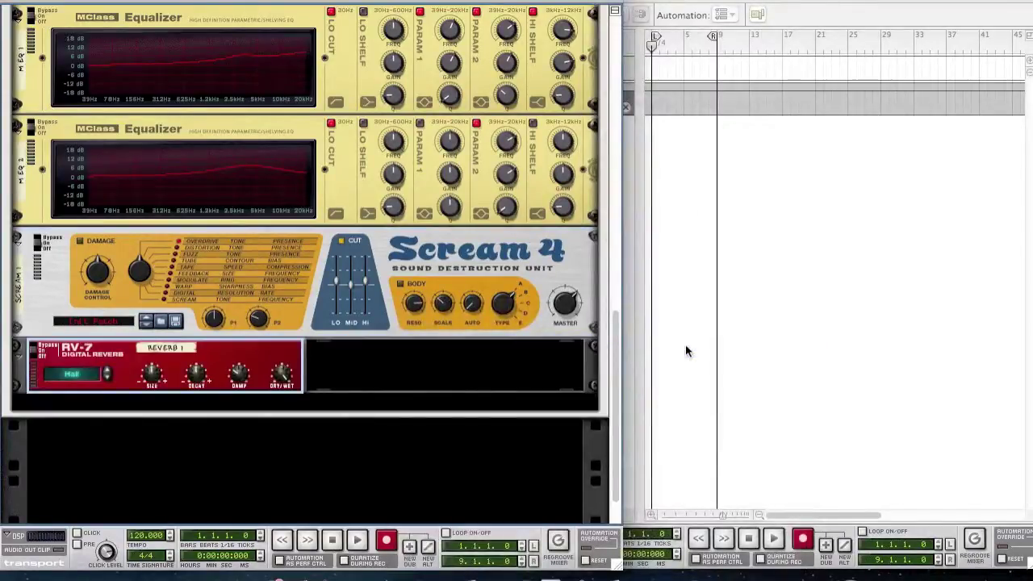
{"action": "left_click", "coordinate": [108, 373]}
{"action": "left_click", "coordinate": [180, 494]}
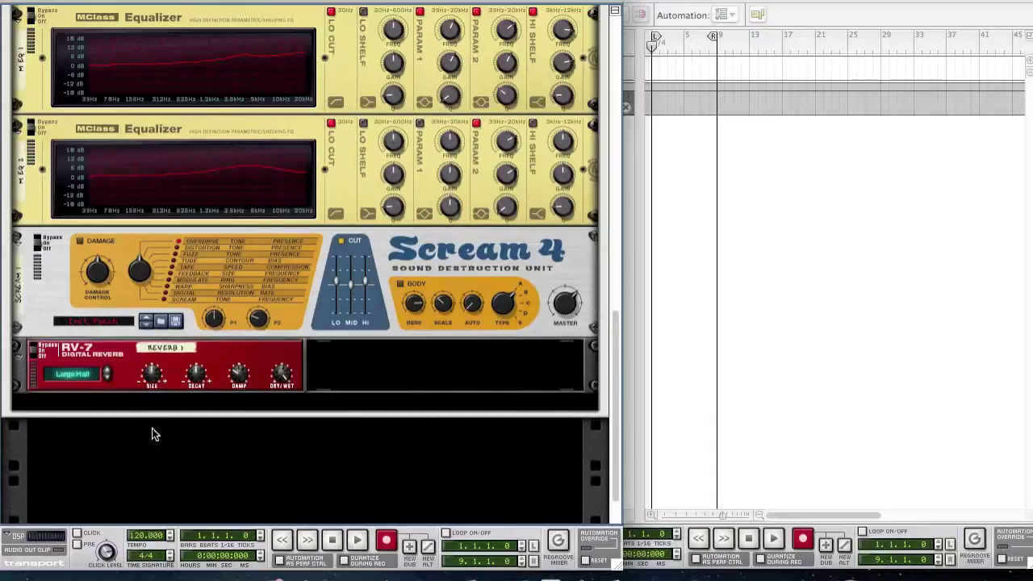
Raise the RV-7 reverb's size slightly, adjust its decay, and reduce its dry/wet mix
{"action": "left_click", "coordinate": [150, 383]}
{"action": "left_click_drag", "start_coordinate": [136, 379], "coordinate": [134, 377]}
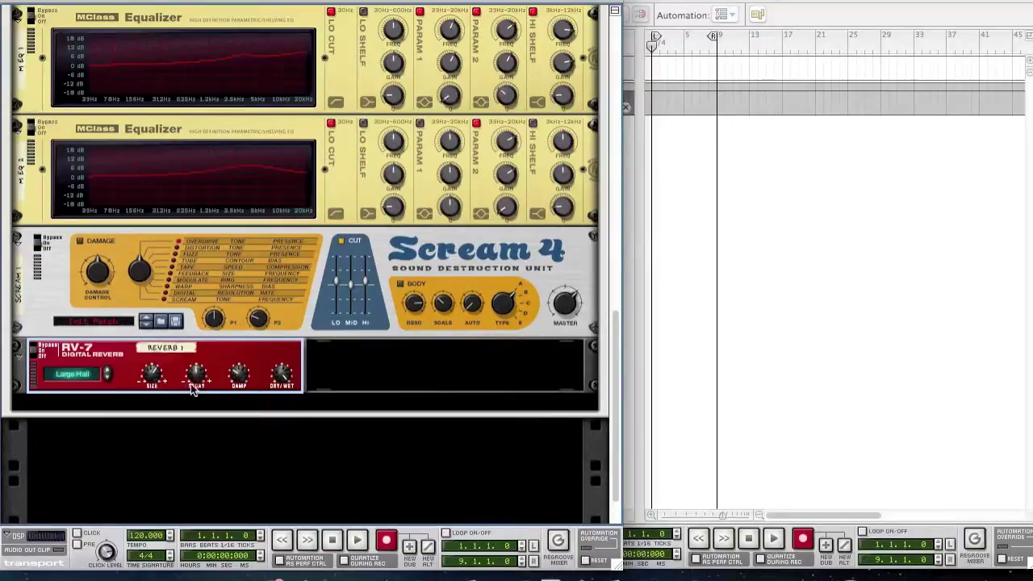
{"action": "left_click_drag", "start_coordinate": [199, 391], "coordinate": [200, 391]}
{"action": "mouse_move", "coordinate": [289, 408]}
{"action": "left_mouse_down"}
{"action": "mouse_move", "coordinate": [289, 428]}
{"action": "mouse_move", "coordinate": [284, 418]}
{"action": "left_mouse_up"}
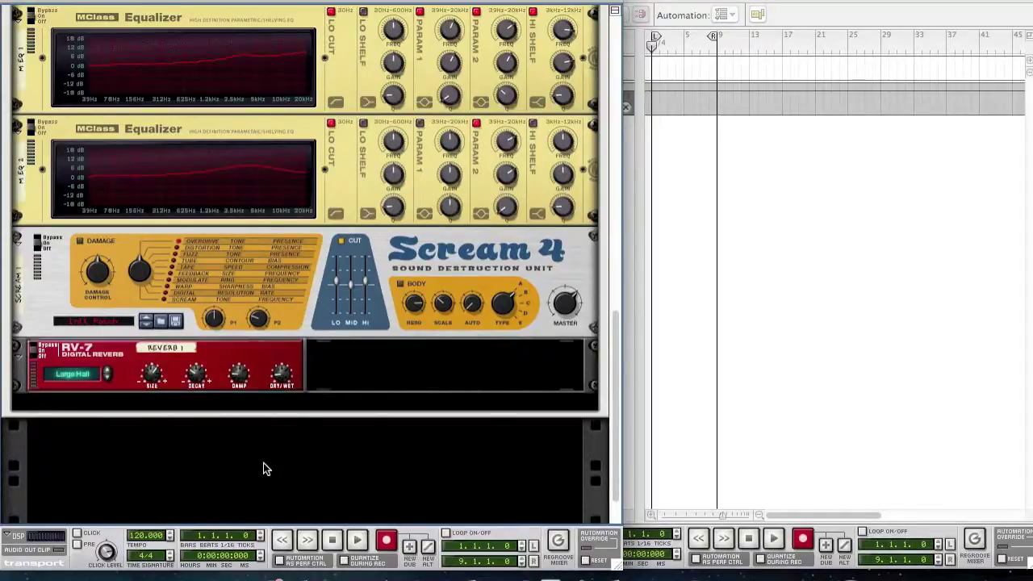
Create a BV512 Digital Vocoder below the RV-7 reverb inside the Combinator
{"action": "right_click", "coordinate": [216, 377]}
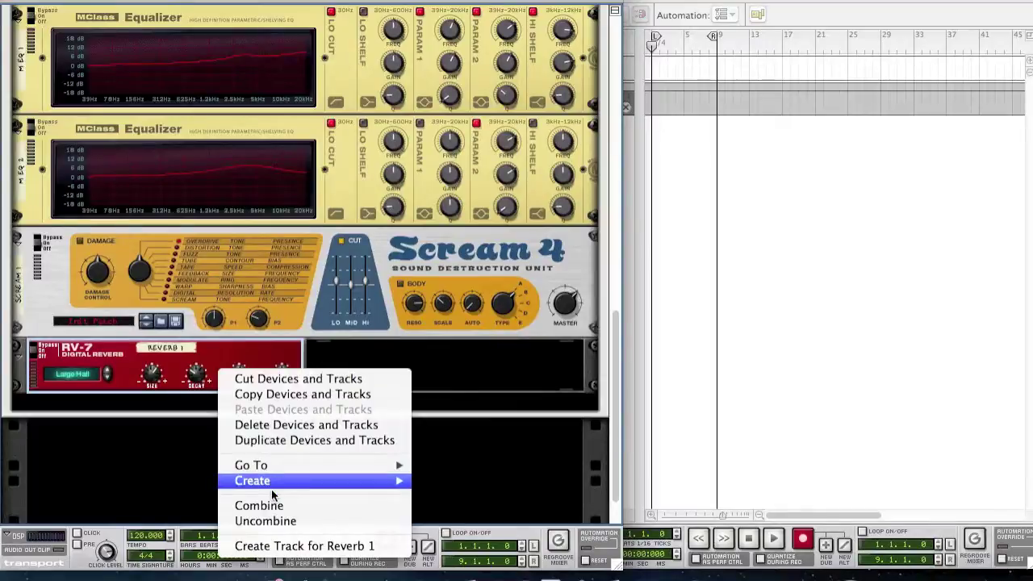
{"action": "mouse_move", "coordinate": [273, 481]}
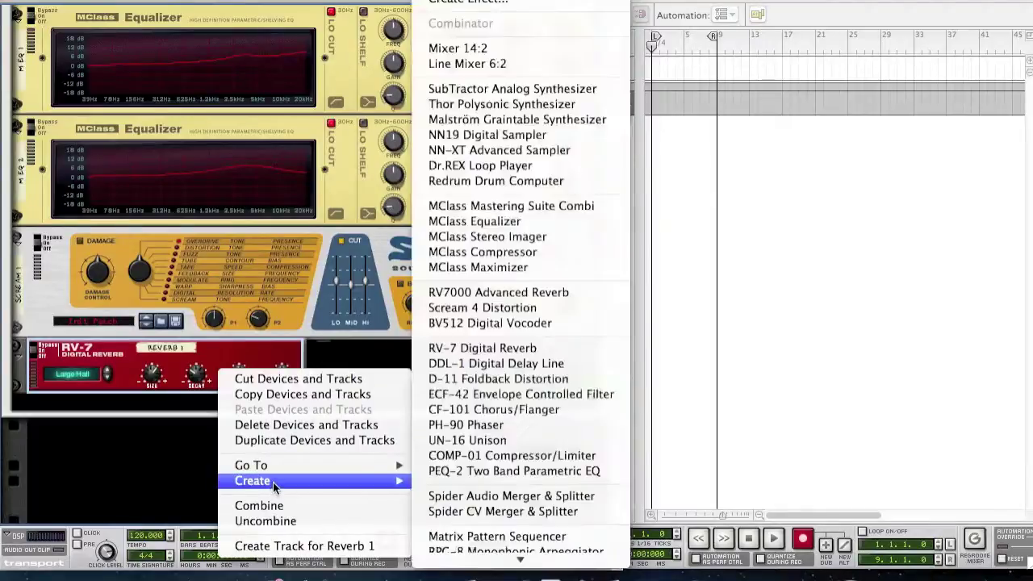
{"action": "left_click", "coordinate": [531, 324]}
{"action": "scroll", "coordinate": [357, 433], "scroll_direction": "down", "scroll_amount": 3}
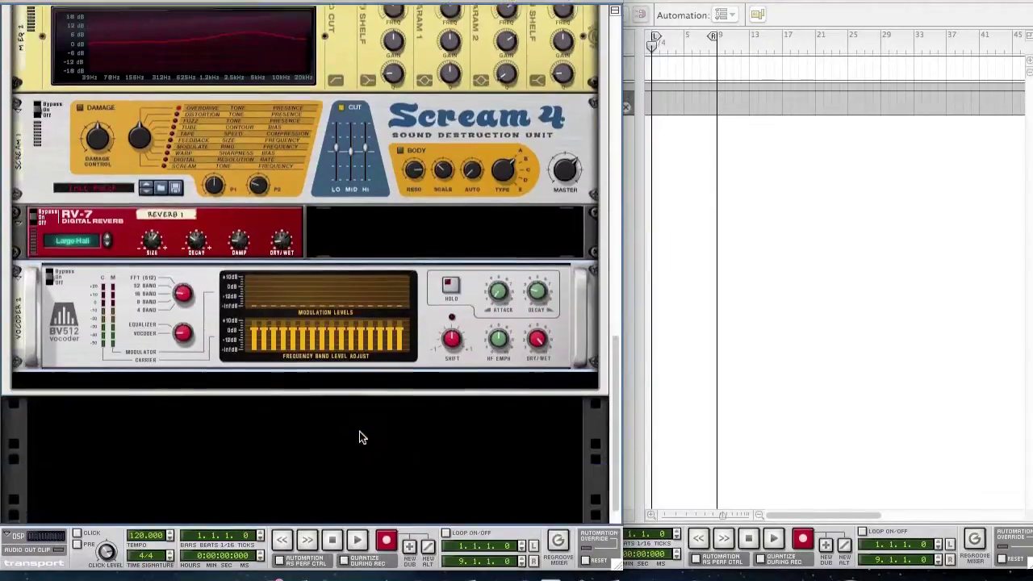
Set the second vocoder to 8 bands and shape its band levels into a dip centred on band 4
{"action": "left_click", "coordinate": [171, 300]}
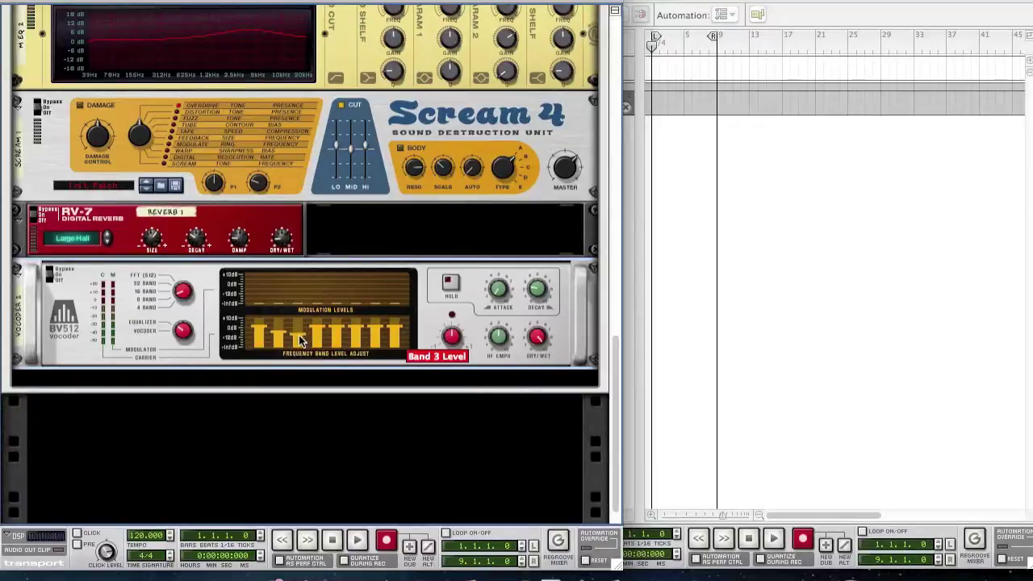
{"action": "left_click_drag", "start_coordinate": [301, 341], "coordinate": [319, 345]}
{"action": "left_click", "coordinate": [338, 338]}
{"action": "left_click_drag", "start_coordinate": [336, 335], "coordinate": [373, 337]}
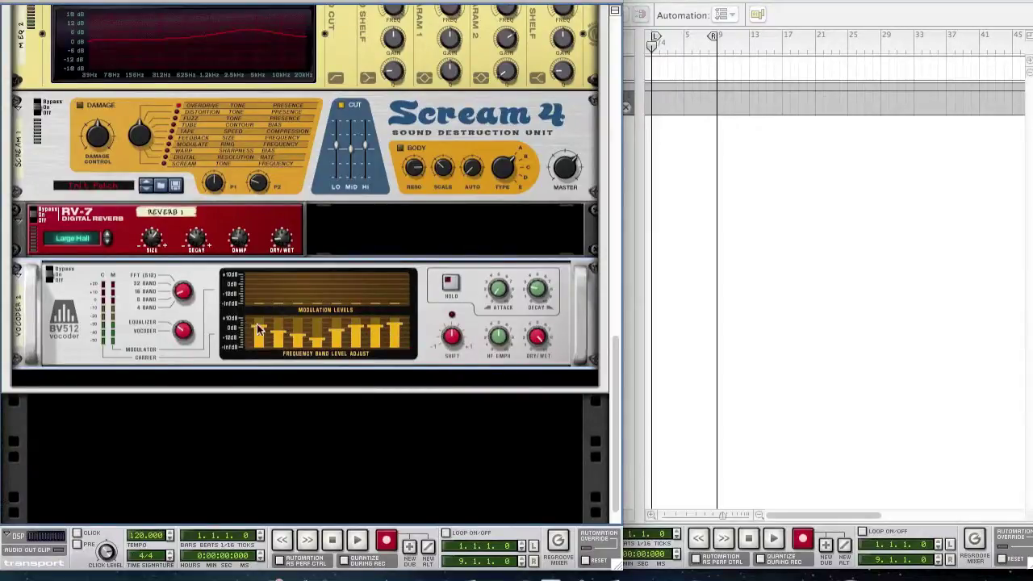
{"action": "left_click", "coordinate": [339, 439]}
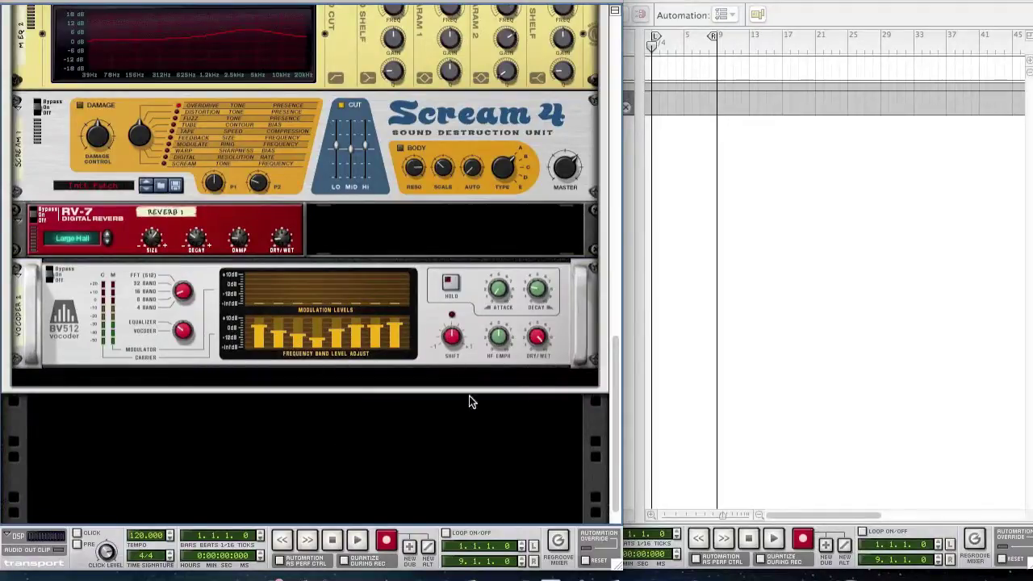
Turn the second BV512 vocoder's shift slightly above its centre position
{"action": "left_click", "coordinate": [453, 337]}
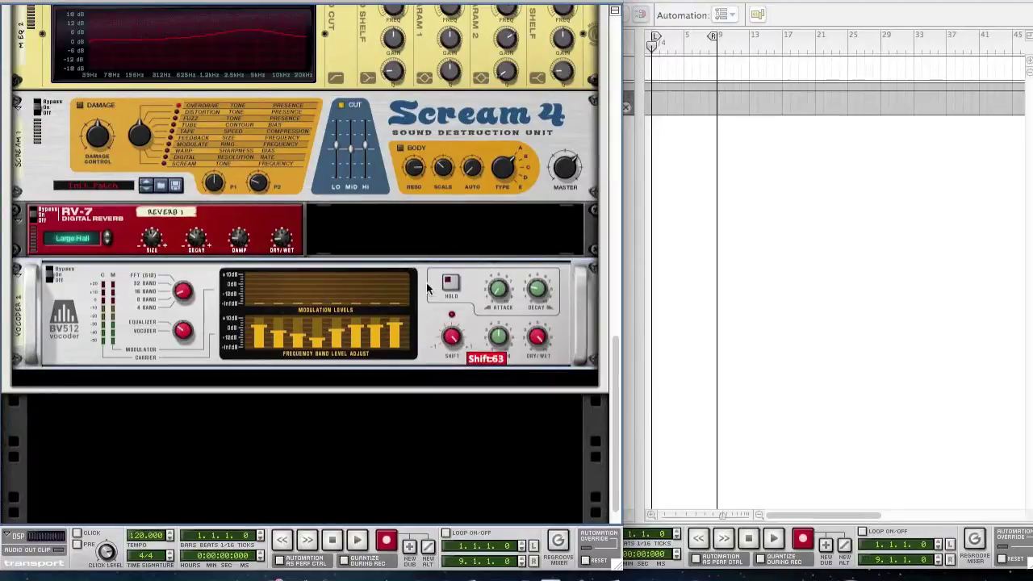
{"action": "left_click_drag", "start_coordinate": [419, 301], "coordinate": [411, 334]}
{"action": "left_click", "coordinate": [441, 432]}
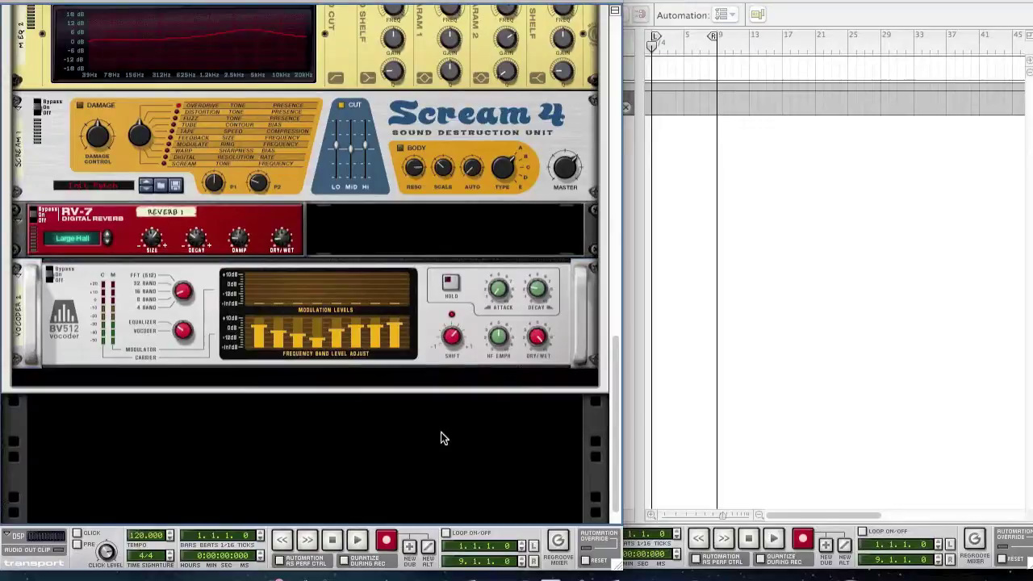
Set the song tempo to 128 BPM
{"action": "scroll", "coordinate": [441, 432], "scroll_direction": "up", "scroll_amount": 10}
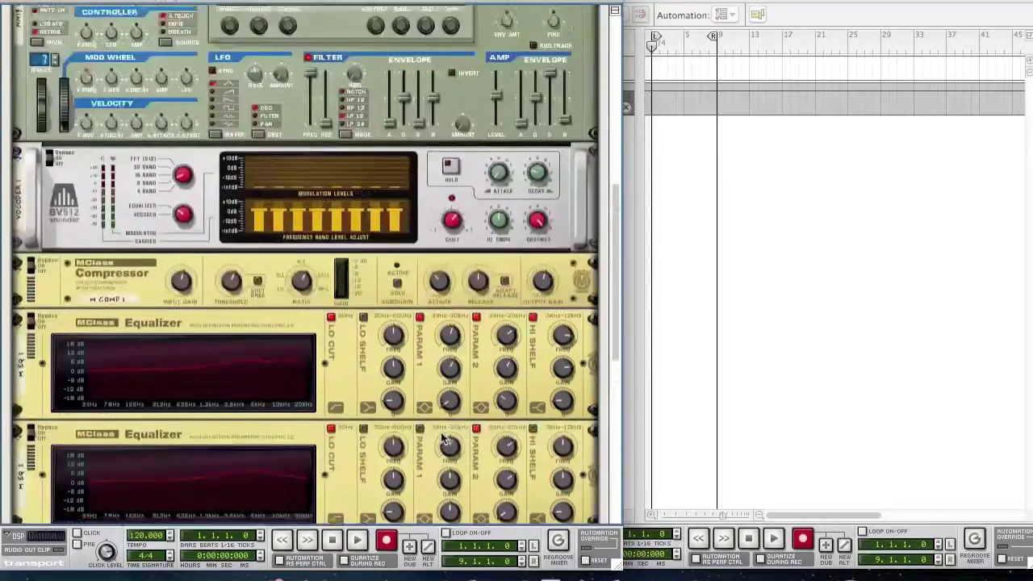
{"action": "scroll", "coordinate": [441, 432], "scroll_direction": "up", "scroll_amount": 5}
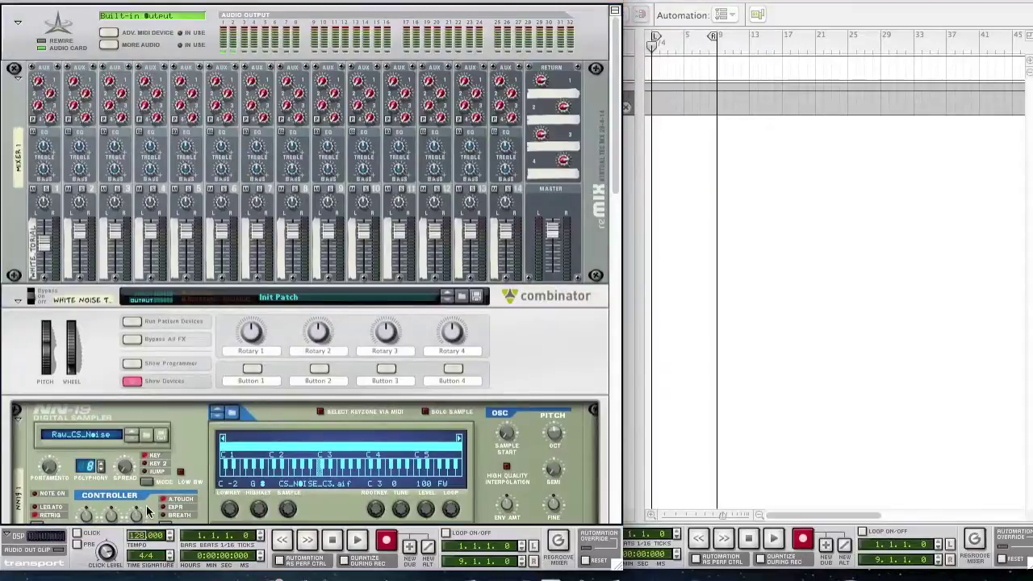
{"action": "left_click_drag", "start_coordinate": [146, 508], "coordinate": [146, 511]}
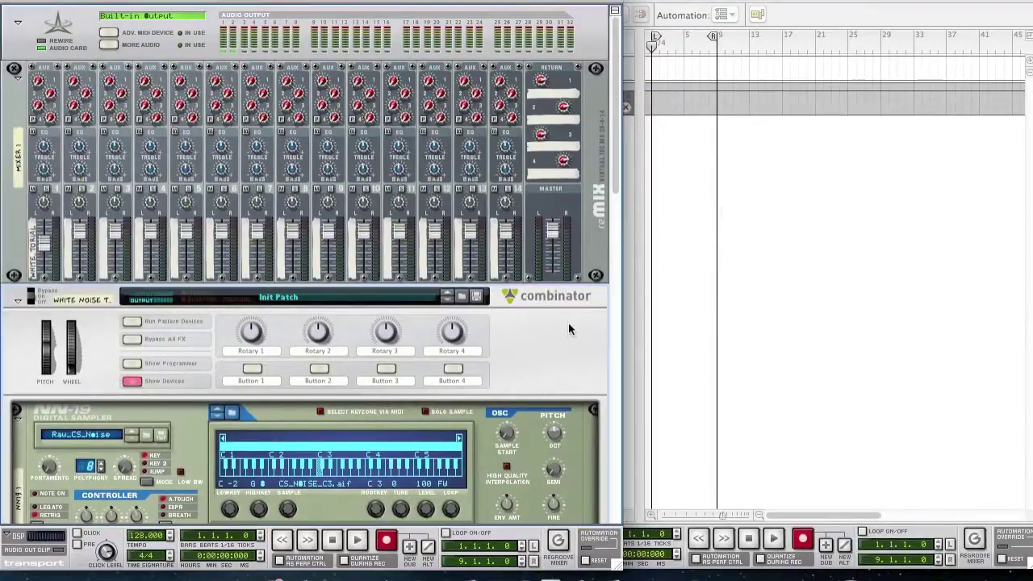
Add automation for the NN19's filter frequency and reposition the sequencer window so its tracks and tools are in view
{"action": "scroll", "coordinate": [569, 323], "scroll_direction": "down", "scroll_amount": 10}
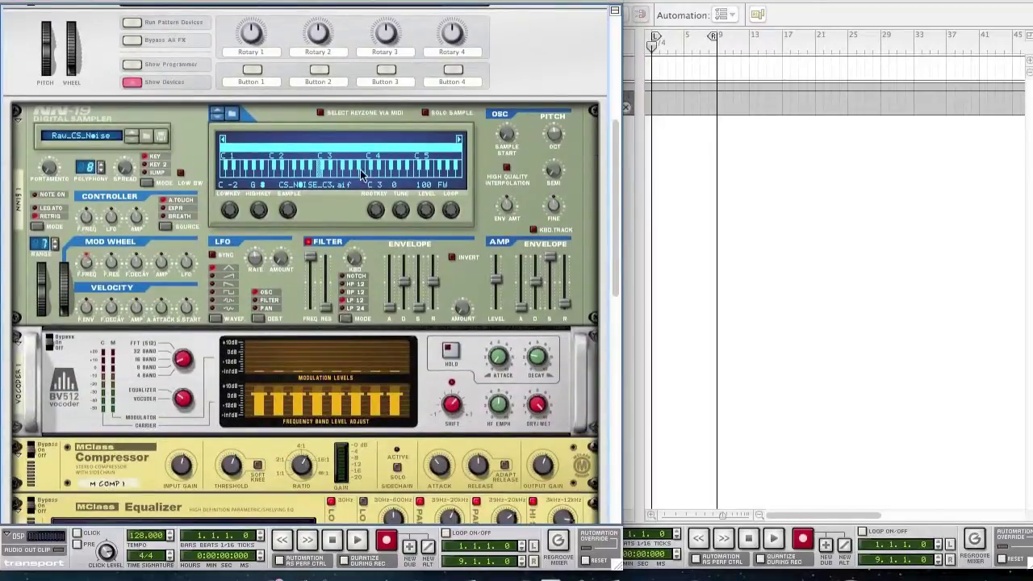
{"action": "right_click", "coordinate": [316, 266]}
{"action": "left_click", "coordinate": [365, 269]}
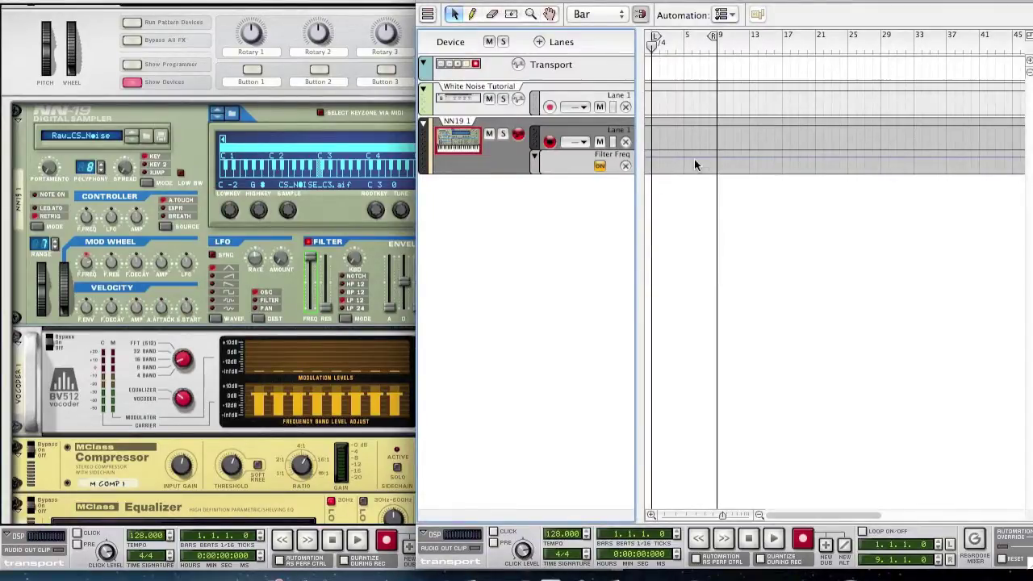
{"action": "left_click_drag", "start_coordinate": [488, 4], "coordinate": [359, 4]}
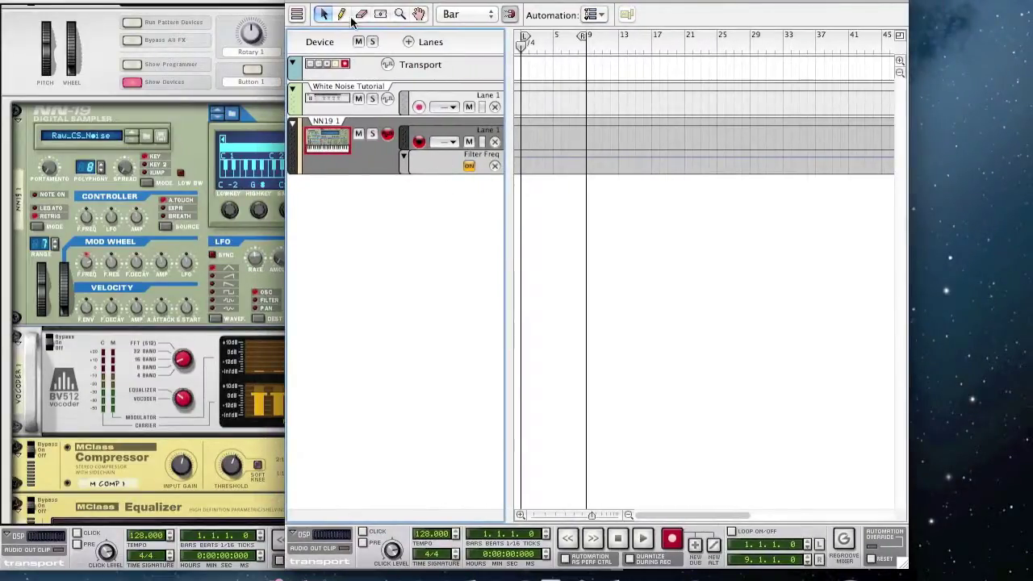
Draw an eight-bar note clip on the NN19 track from bar 1 to bar 9
{"action": "left_click", "coordinate": [342, 14]}
{"action": "left_click_drag", "start_coordinate": [525, 138], "coordinate": [586, 137]}
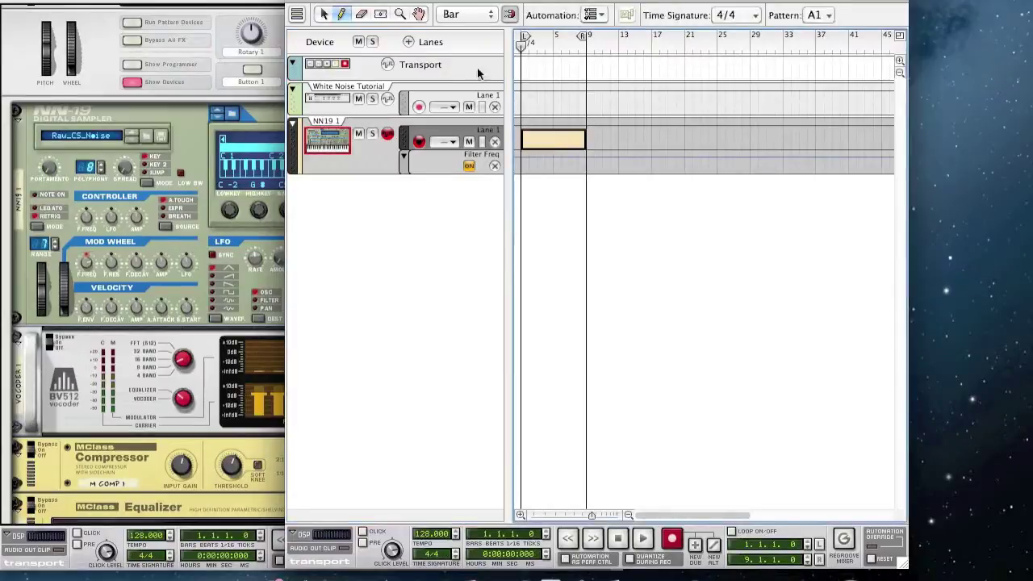
{"action": "left_click", "coordinate": [323, 13]}
Draw a D3 note spanning the full eight bars inside the NN19 clip and return to the arrangement
{"action": "double_click", "coordinate": [555, 142]}
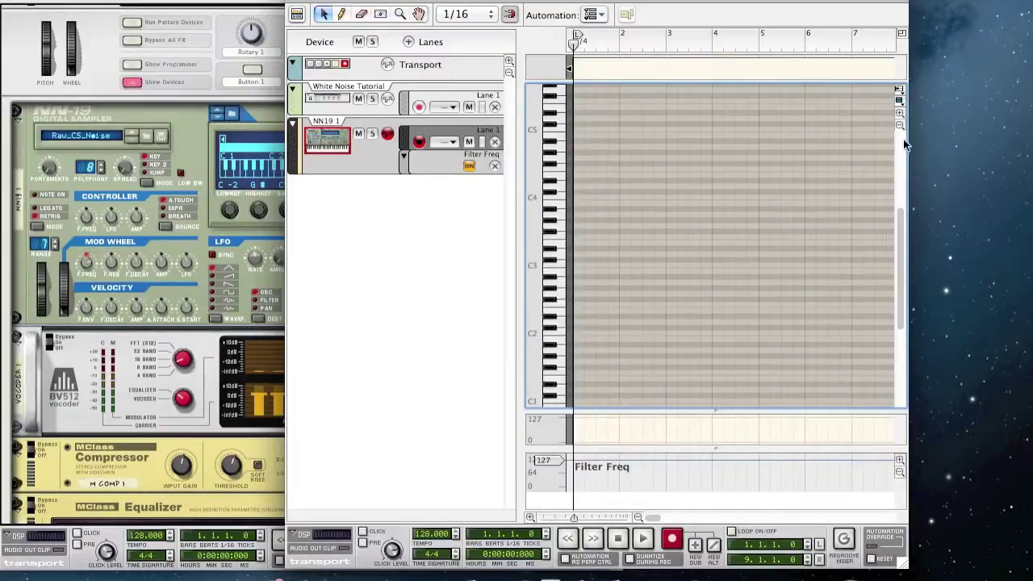
{"action": "left_click_drag", "start_coordinate": [912, 141], "coordinate": [1031, 141]}
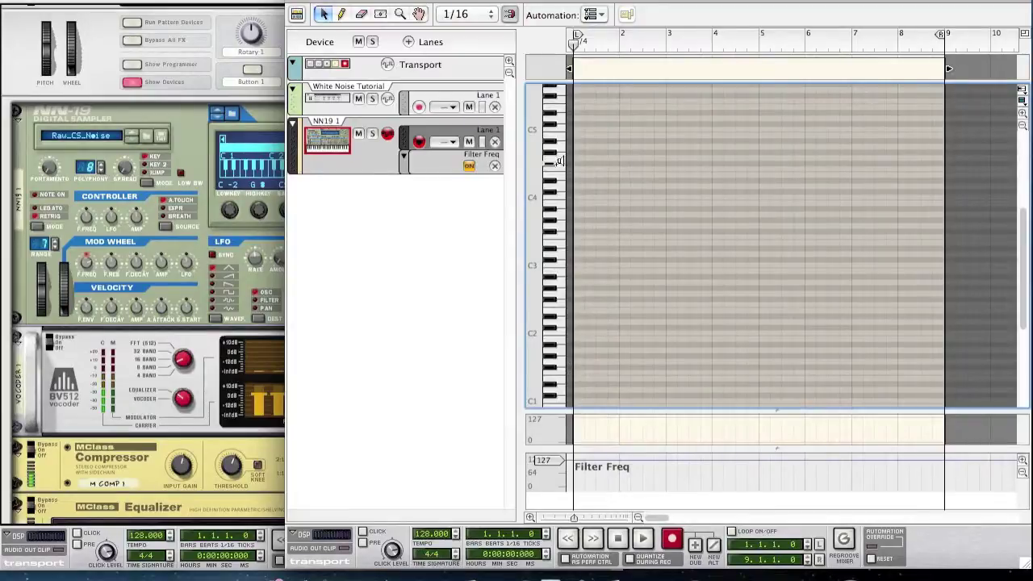
{"action": "left_click", "coordinate": [340, 15]}
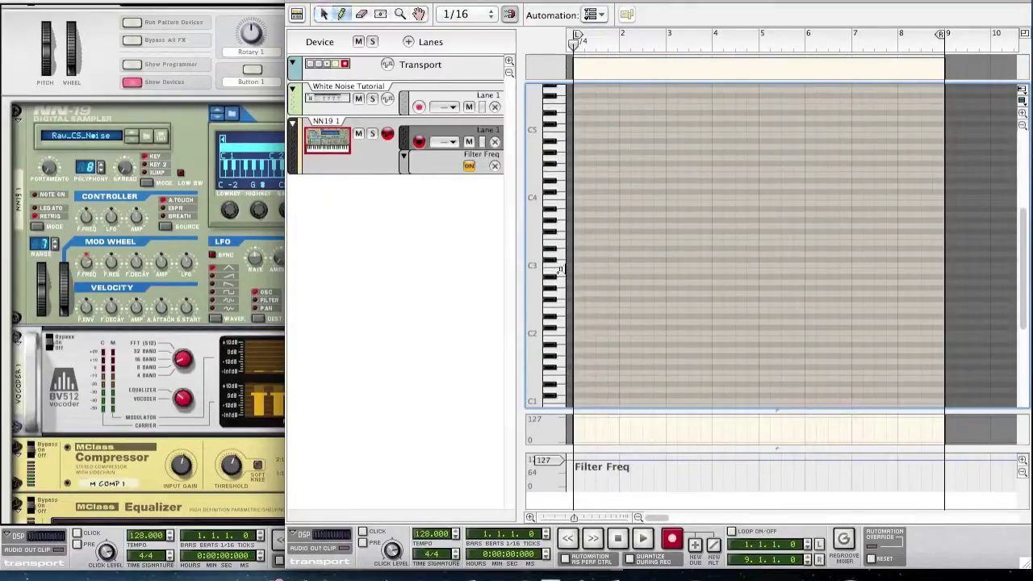
{"action": "mouse_move", "coordinate": [578, 252]}
{"action": "left_mouse_down"}
{"action": "mouse_move", "coordinate": [809, 237]}
{"action": "mouse_move", "coordinate": [941, 253]}
{"action": "left_mouse_up"}
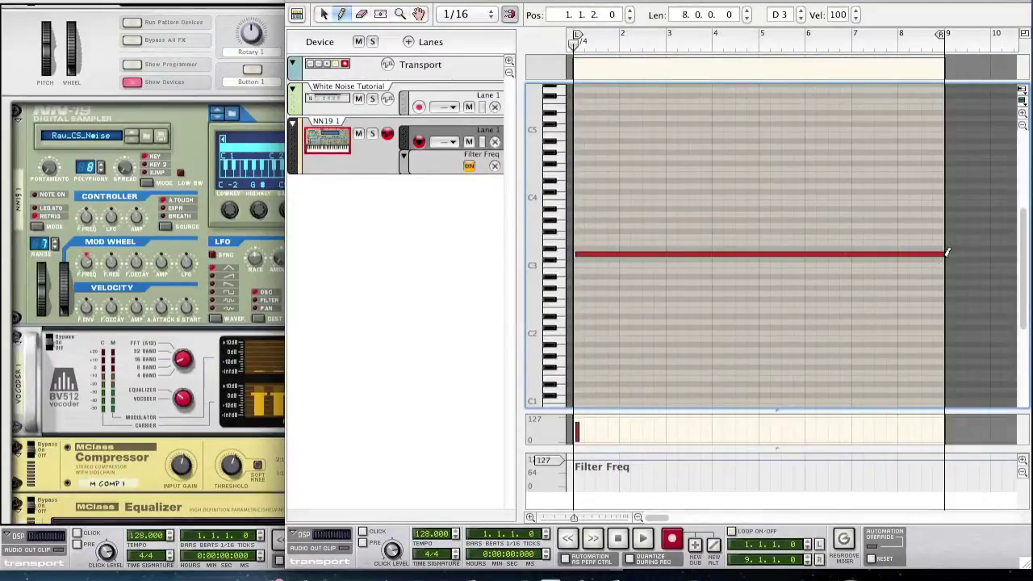
{"action": "left_click", "coordinate": [324, 14]}
{"action": "key", "text": "super+e"}
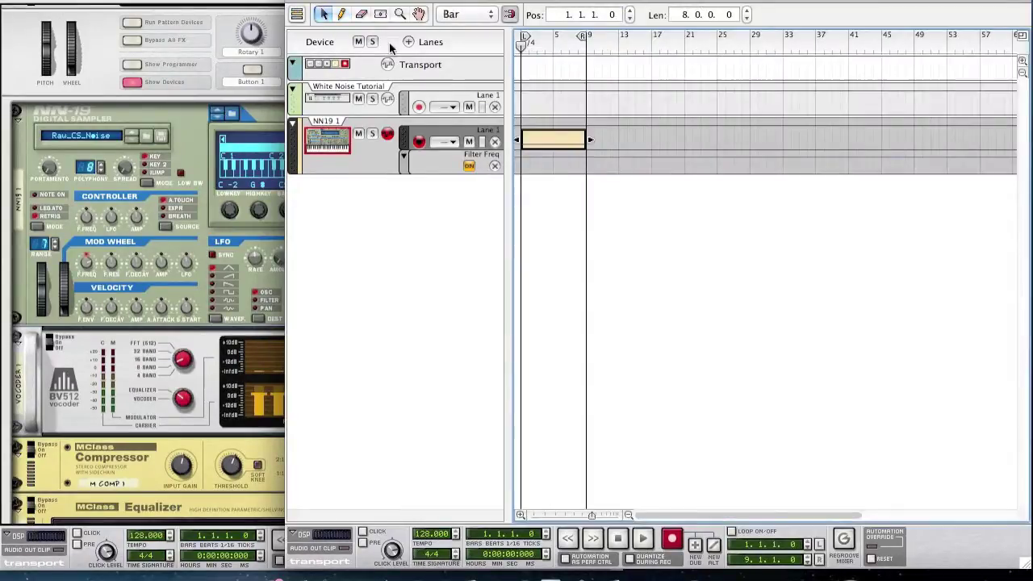
{"action": "left_click", "coordinate": [625, 204]}
Draw an automation clip in the Filter Freq lane from bar 1 to bar 9
{"action": "left_click", "coordinate": [341, 14]}
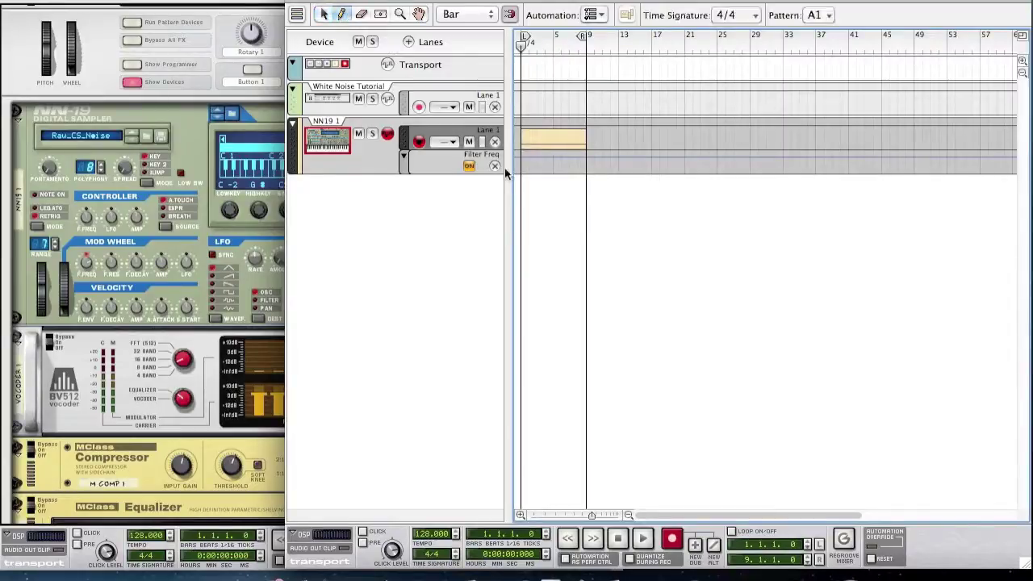
{"action": "left_click_drag", "start_coordinate": [524, 155], "coordinate": [586, 162]}
{"action": "left_click", "coordinate": [324, 15]}
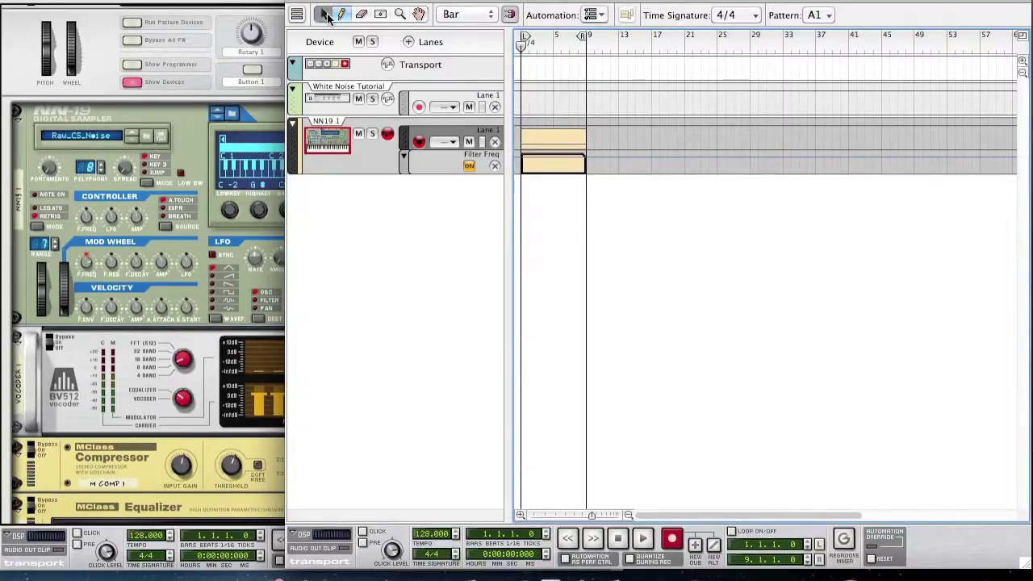
Draw a stepwise rising curve in the Filter Freq clip, from near zero at bar 1 up to 121 just before bar 9
{"action": "double_click", "coordinate": [542, 157]}
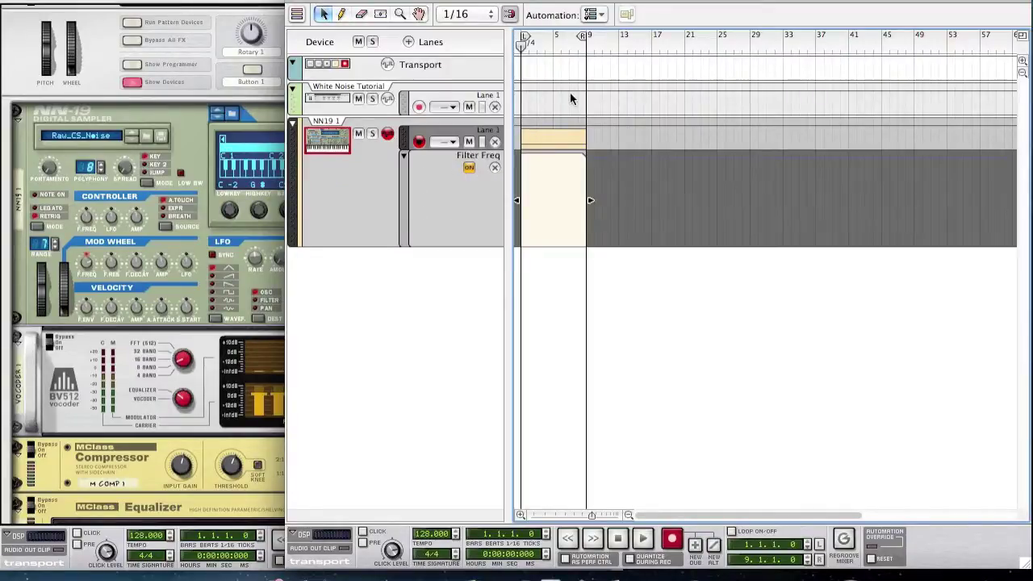
{"action": "left_click_drag", "start_coordinate": [591, 514], "coordinate": [577, 514]}
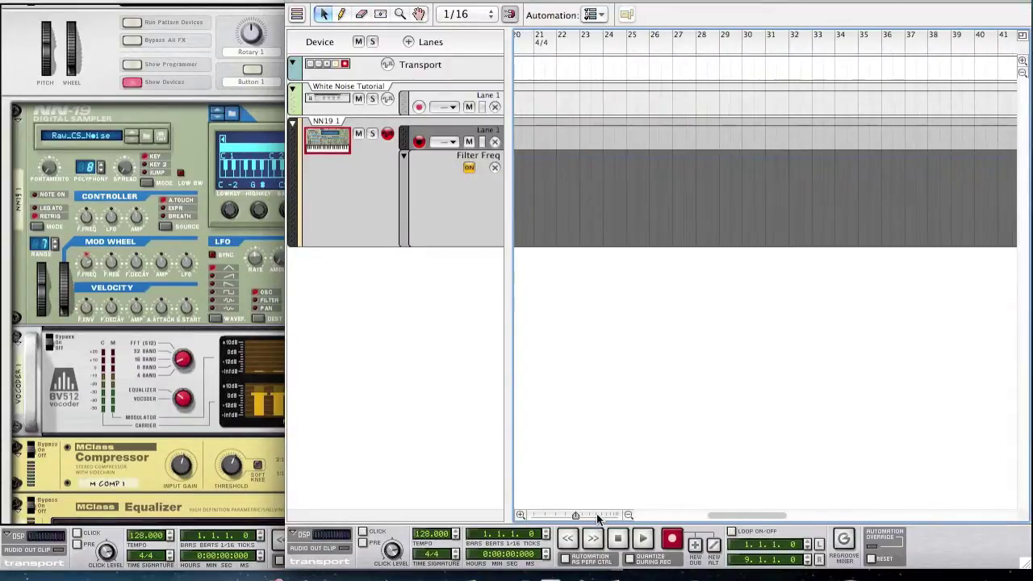
{"action": "left_click_drag", "start_coordinate": [706, 517], "coordinate": [639, 513]}
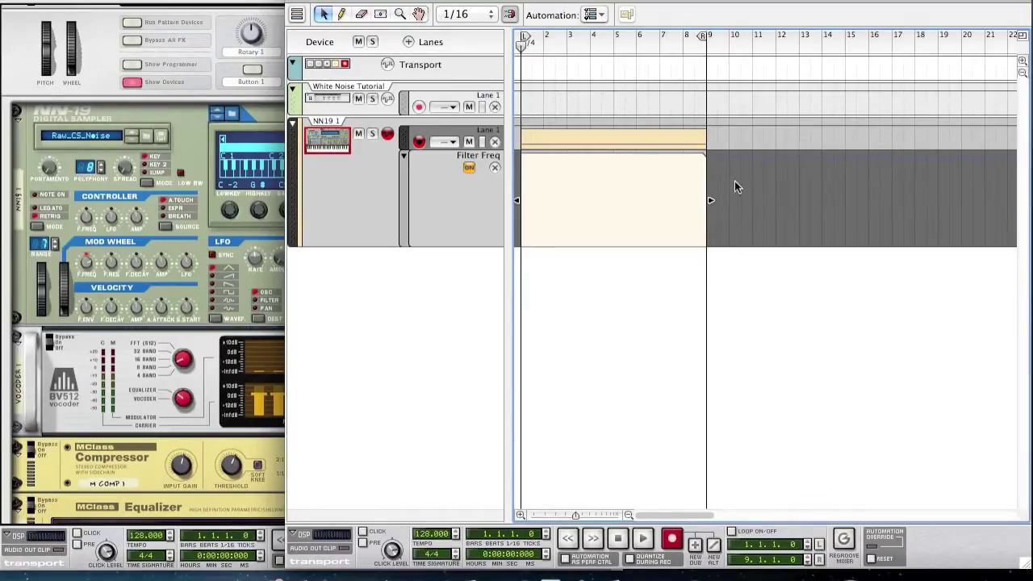
{"action": "left_click", "coordinate": [342, 14]}
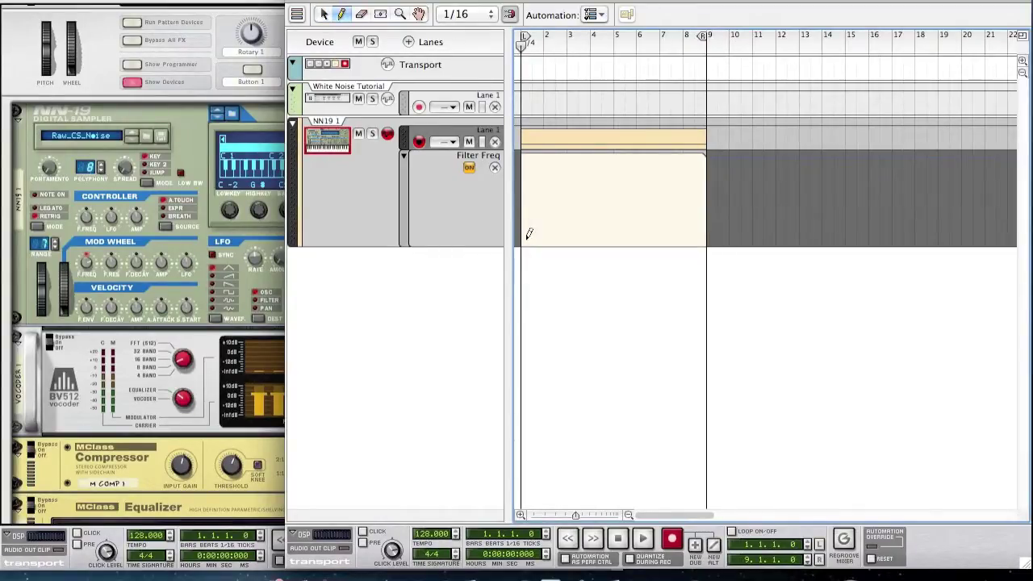
{"action": "left_click", "coordinate": [523, 240]}
{"action": "left_click", "coordinate": [597, 210]}
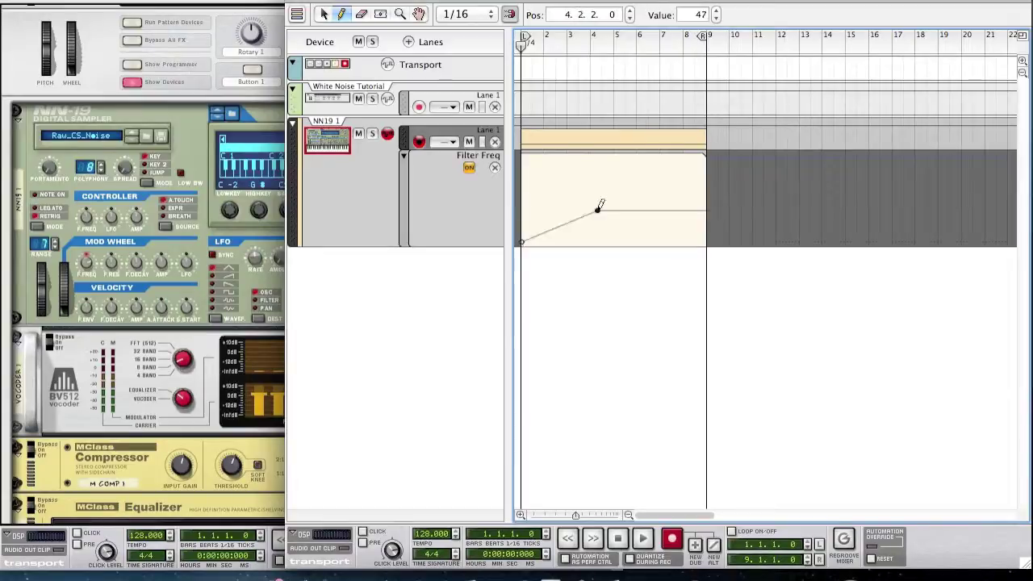
{"action": "left_click", "coordinate": [648, 197]}
{"action": "left_click", "coordinate": [674, 182]}
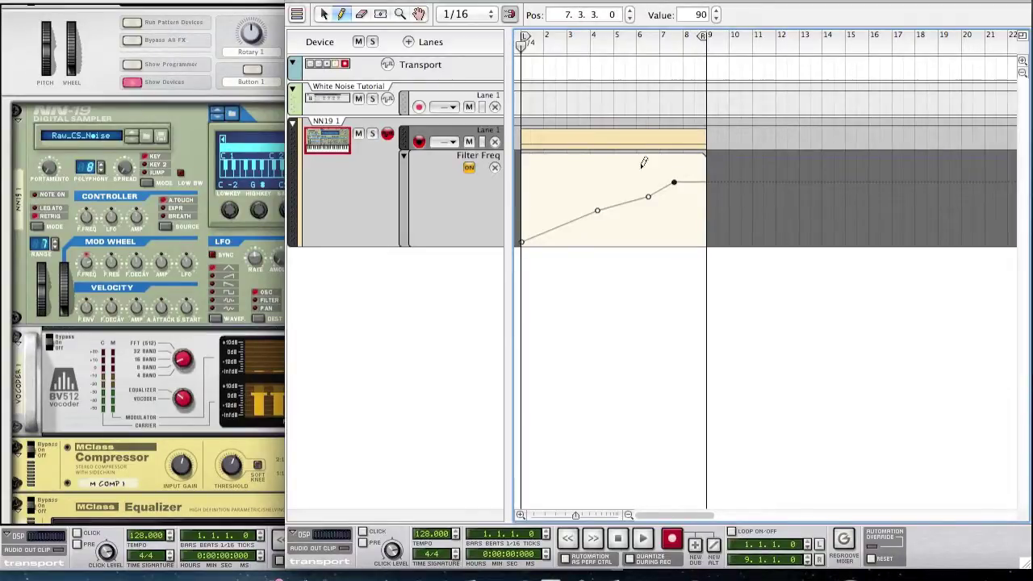
{"action": "left_click", "coordinate": [686, 178]}
{"action": "left_click", "coordinate": [704, 159]}
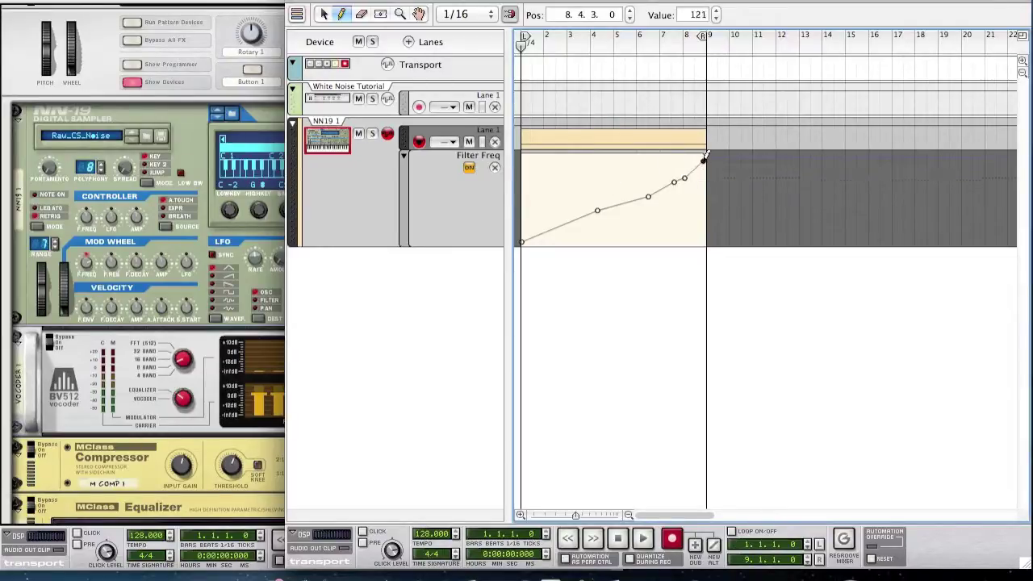
Adjust the intermediate points of the Filter Freq curve and leave the automation clip
{"action": "left_click", "coordinate": [323, 14]}
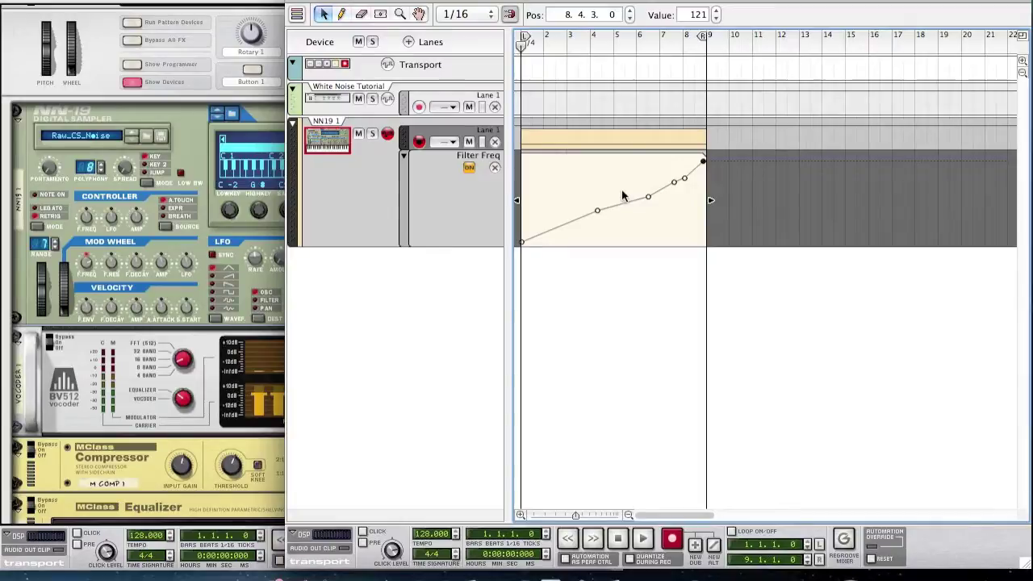
{"action": "left_click_drag", "start_coordinate": [648, 197], "coordinate": [683, 175]}
{"action": "double_click", "coordinate": [638, 293]}
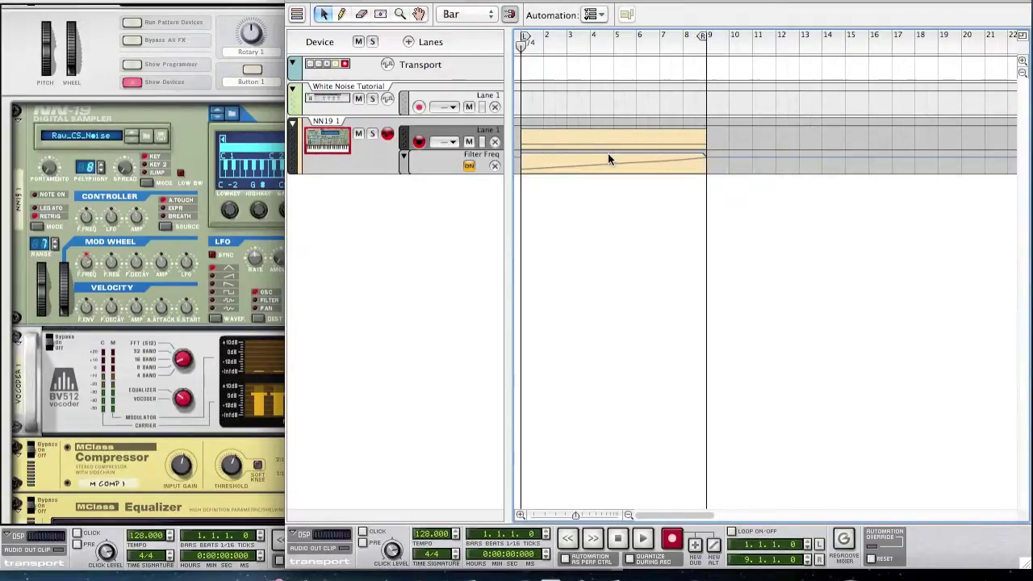
Play the eight-bar noise sweep to hear the filter automation, stop playback and return the position to bar 1
{"action": "key", "text": "space"}
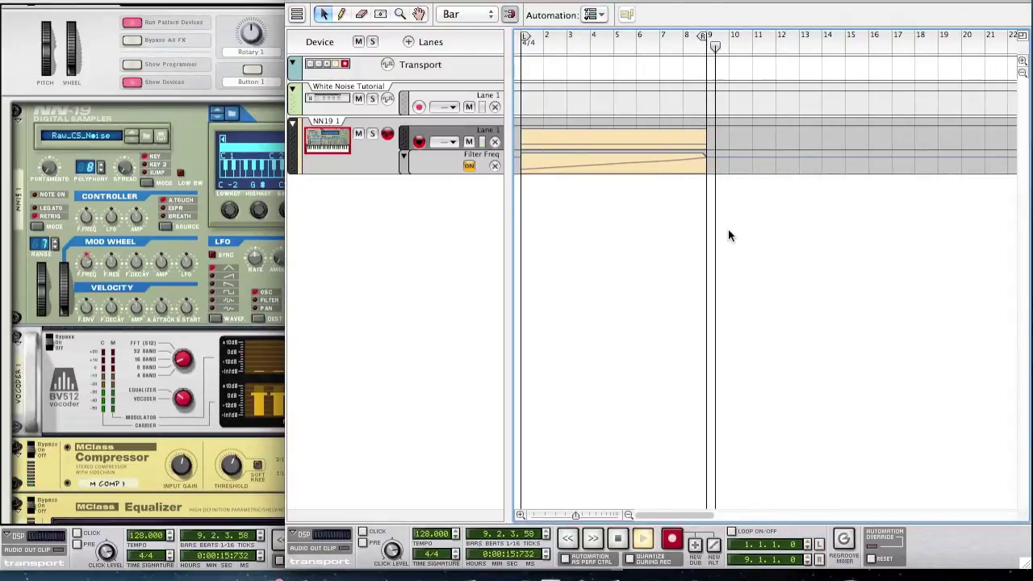
{"action": "key", "text": "space"}
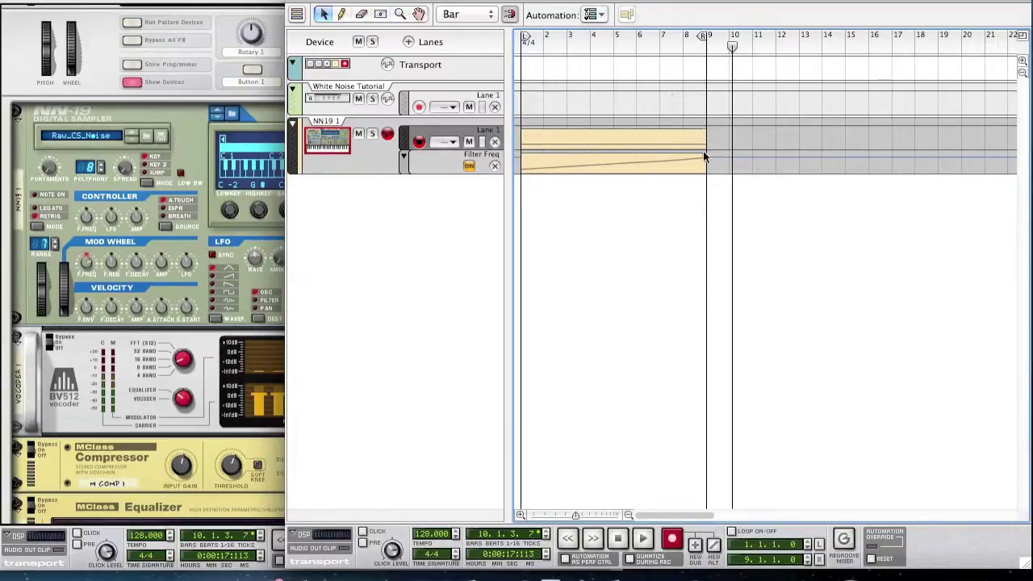
{"action": "left_click", "coordinate": [515, 46]}
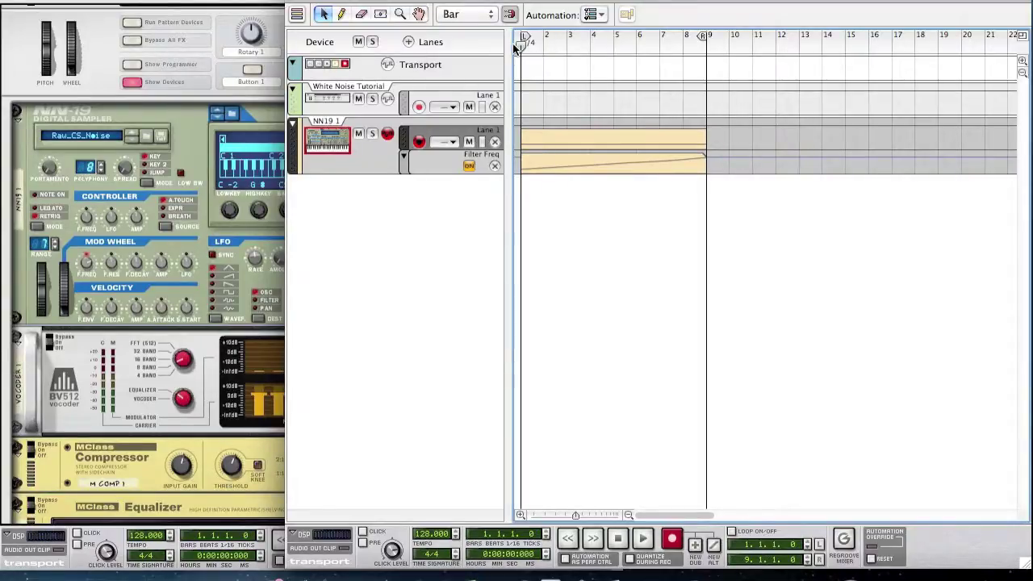
{"action": "left_click", "coordinate": [587, 46]}
{"action": "left_click_drag", "start_coordinate": [512, 22], "coordinate": [501, 21]}
{"action": "left_click", "coordinate": [508, 16]}
{"action": "left_click", "coordinate": [837, 577]}
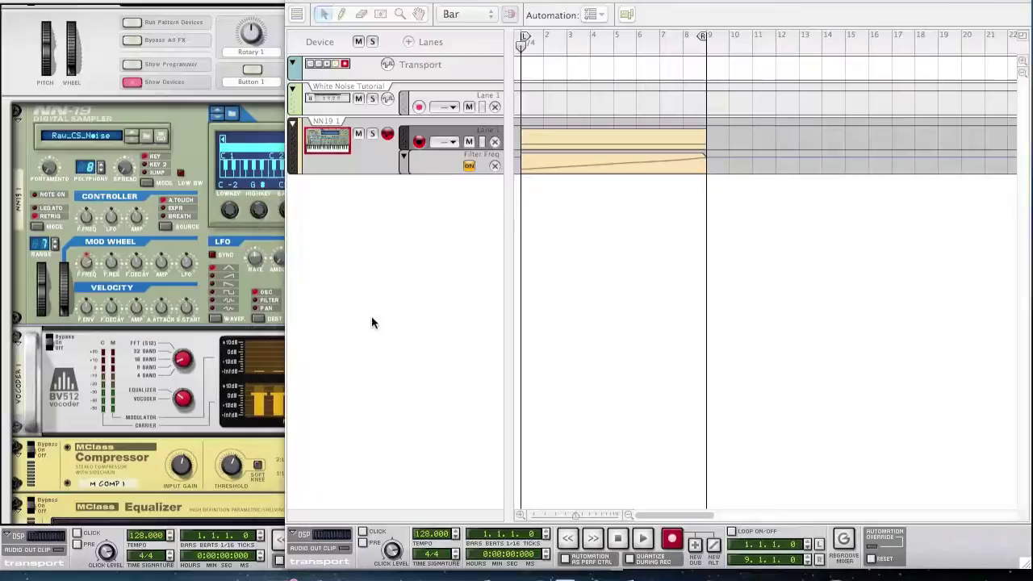